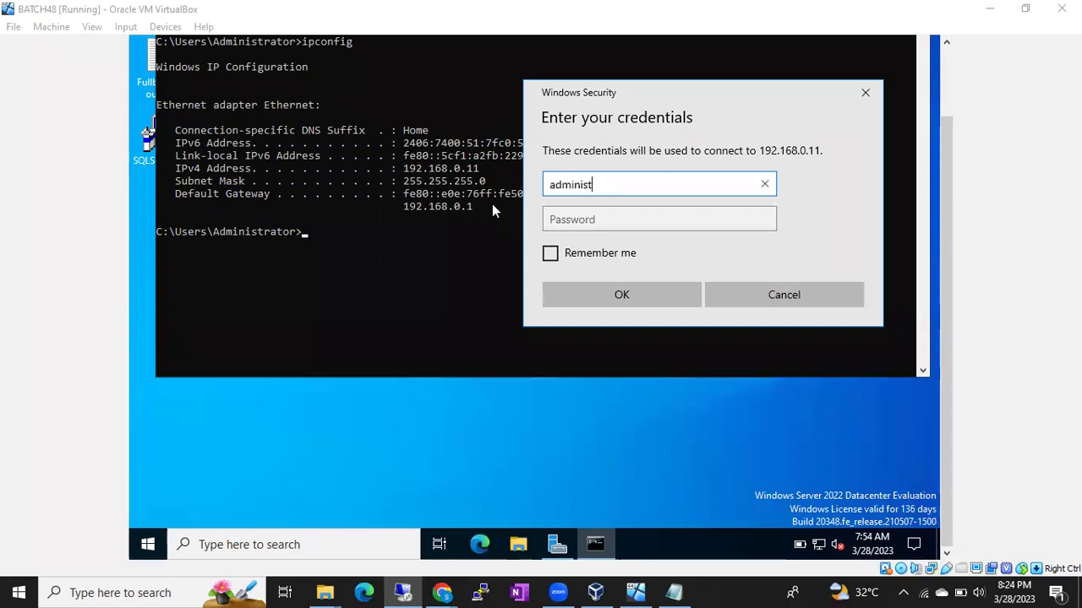
Step: Sign in to 192.168.0.11 as administrator with the account password and accept the certificate warning
key(Tab)
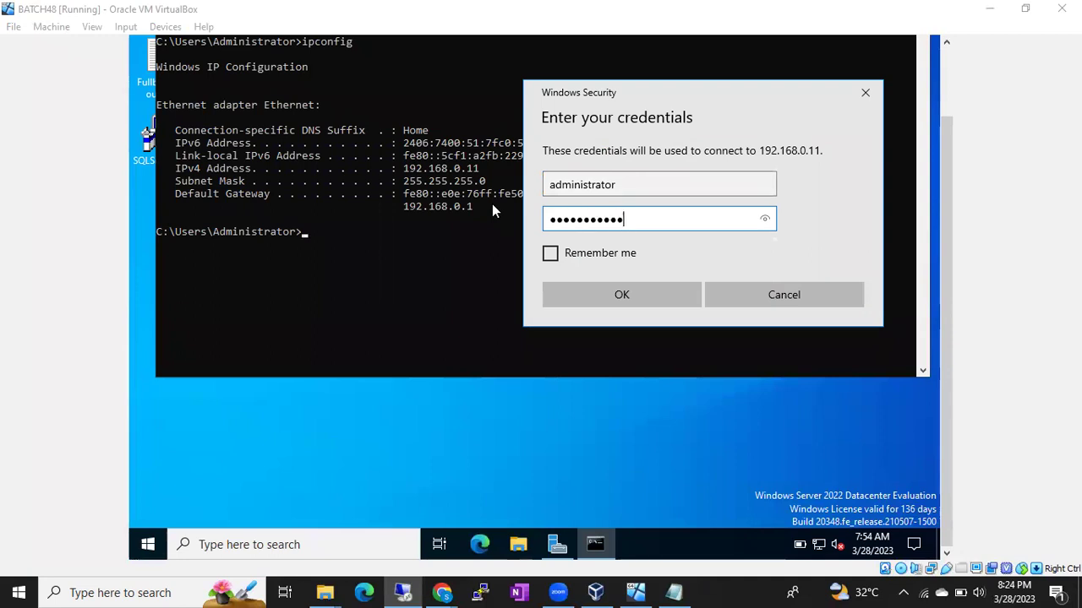
key(Return)
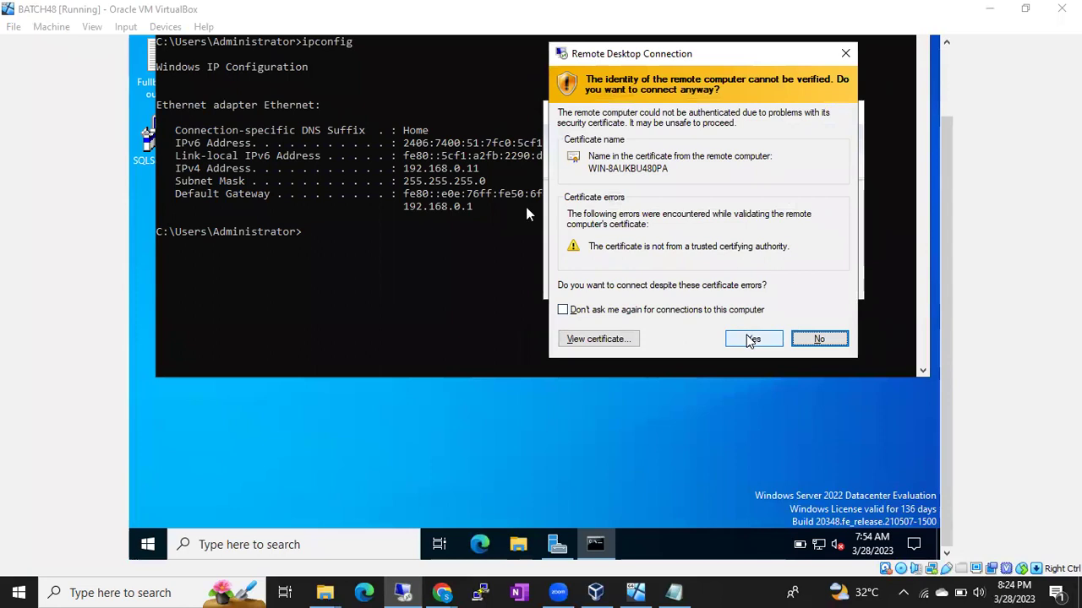
click(751, 339)
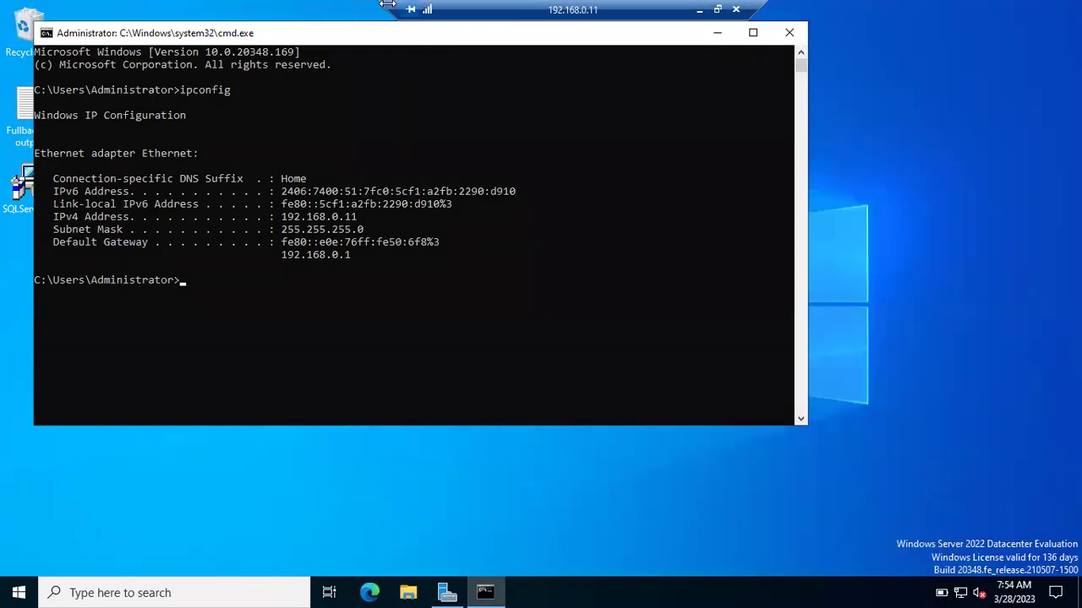
Step: Move the remote connection bar aside and minimize the server's command prompt window
drag(578, 7, 828, 7)
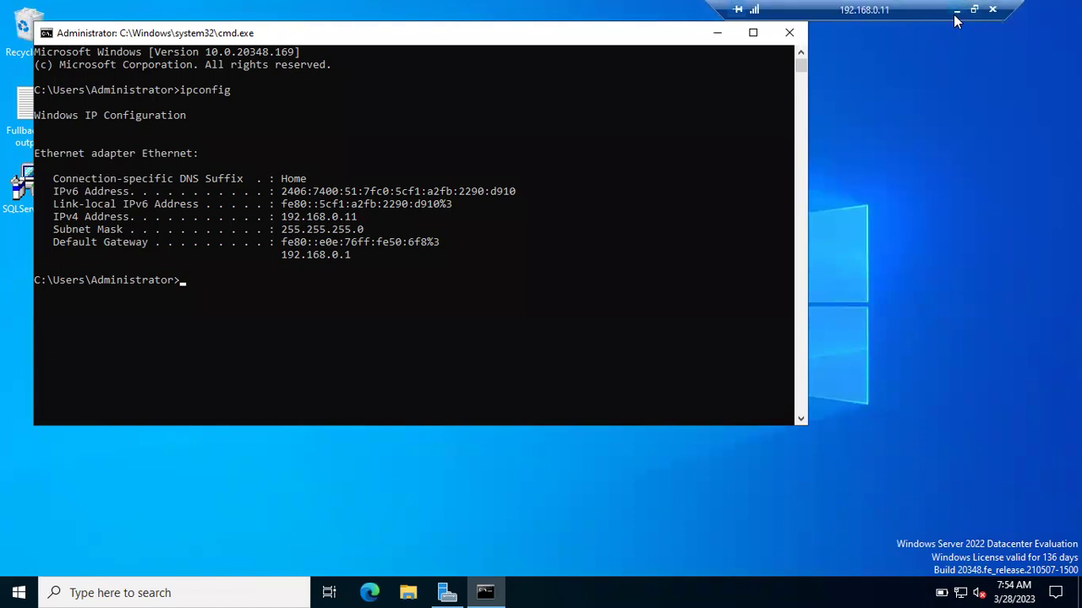
click(958, 16)
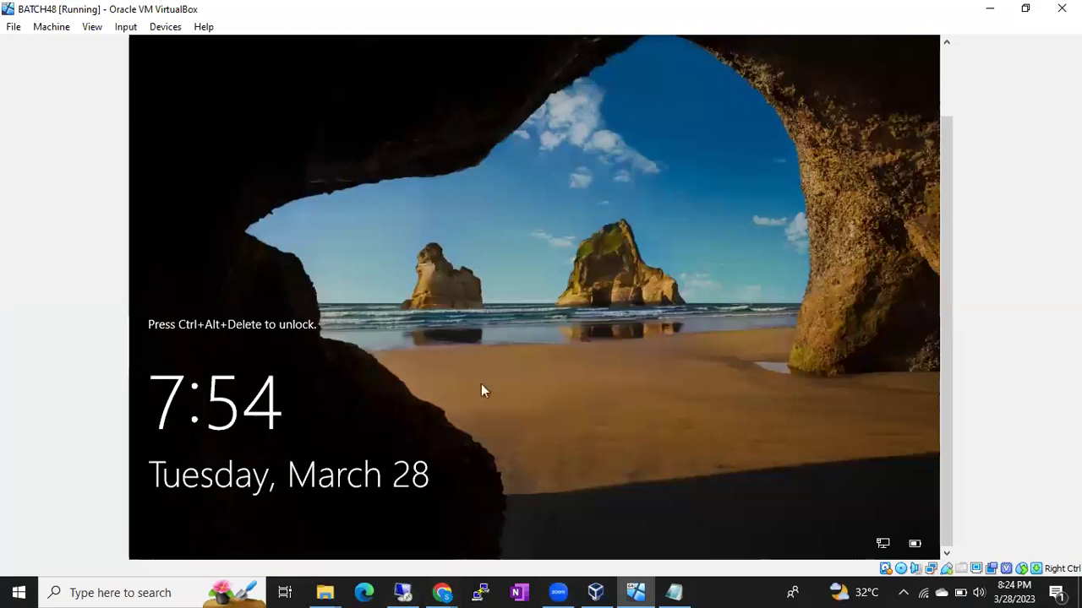
click(404, 592)
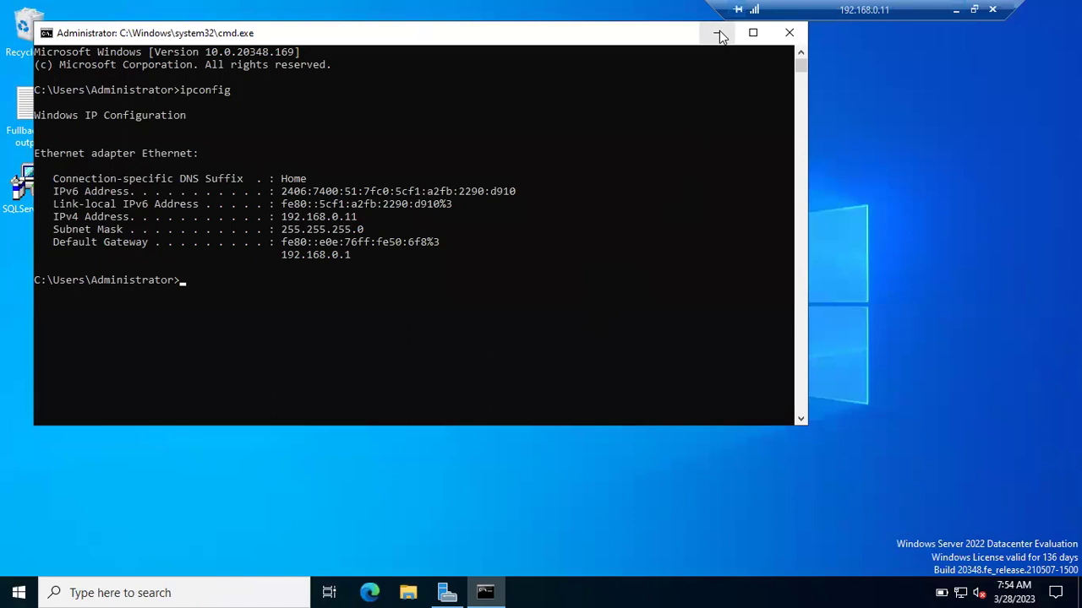
click(719, 34)
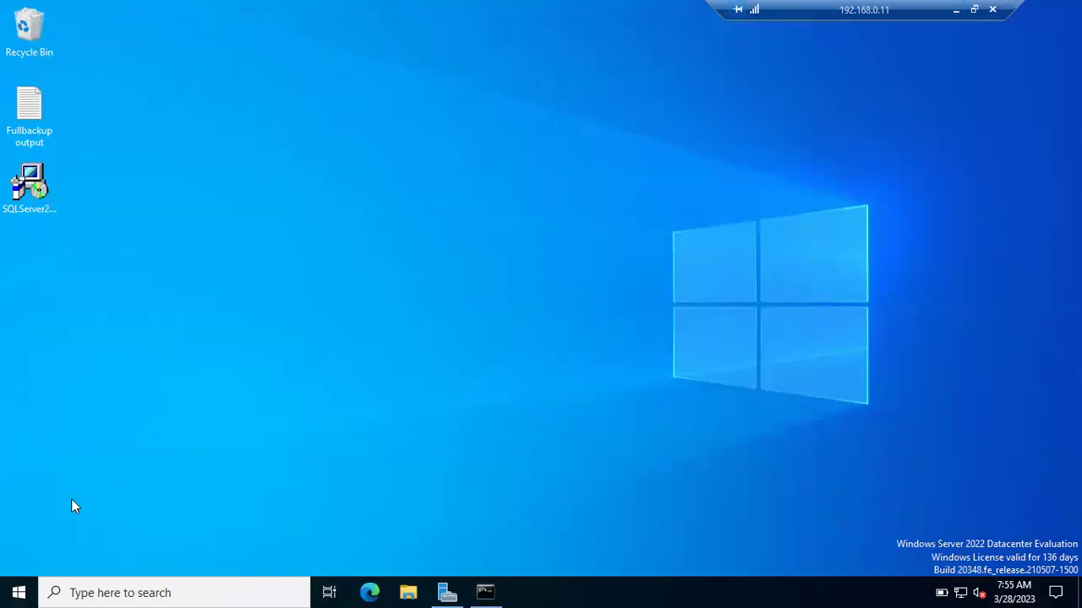
key(super+r)
Step: Launch the Services console via services.msc from the Run prompt
text(servi)
click(114, 490)
key(Return)
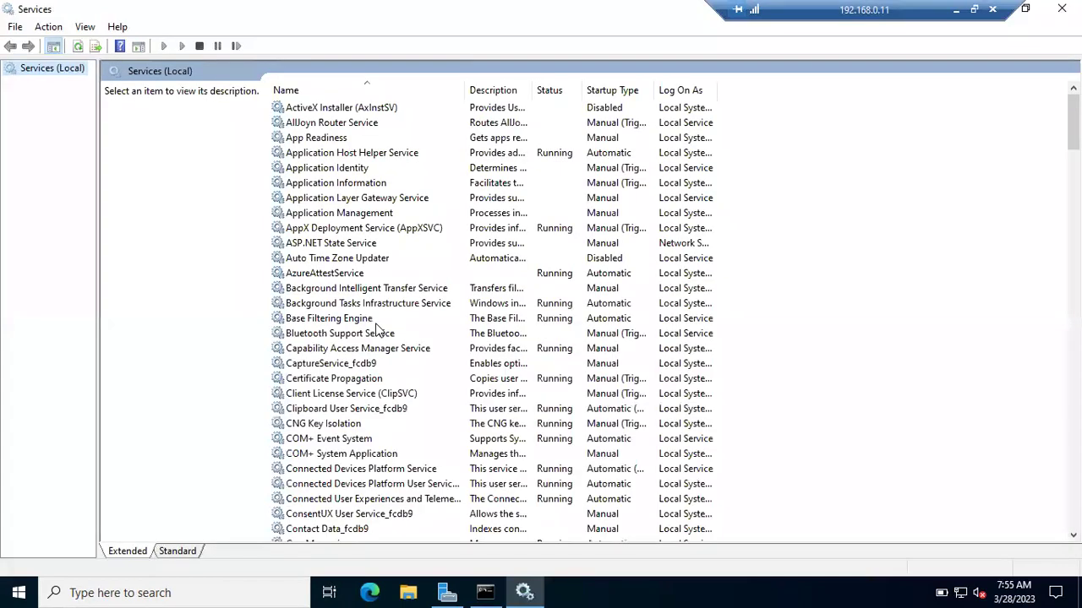
click(315, 306)
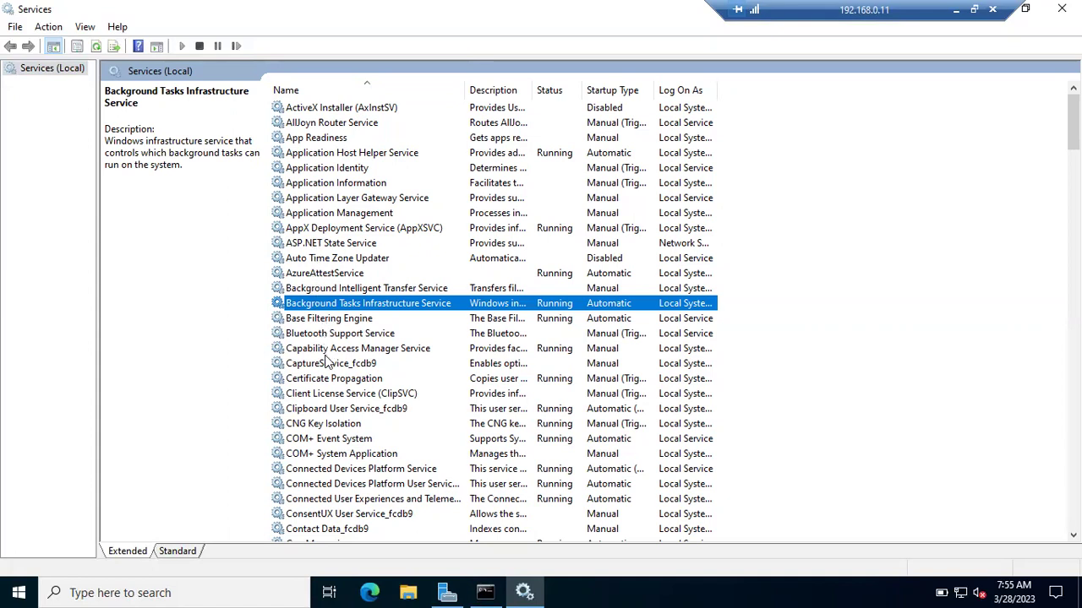
Step: Check SQL Server (B48SQL2019) and SQL Server (MSSQLSERVER) in Services, then return to the host's Notepad checklist
key(s)
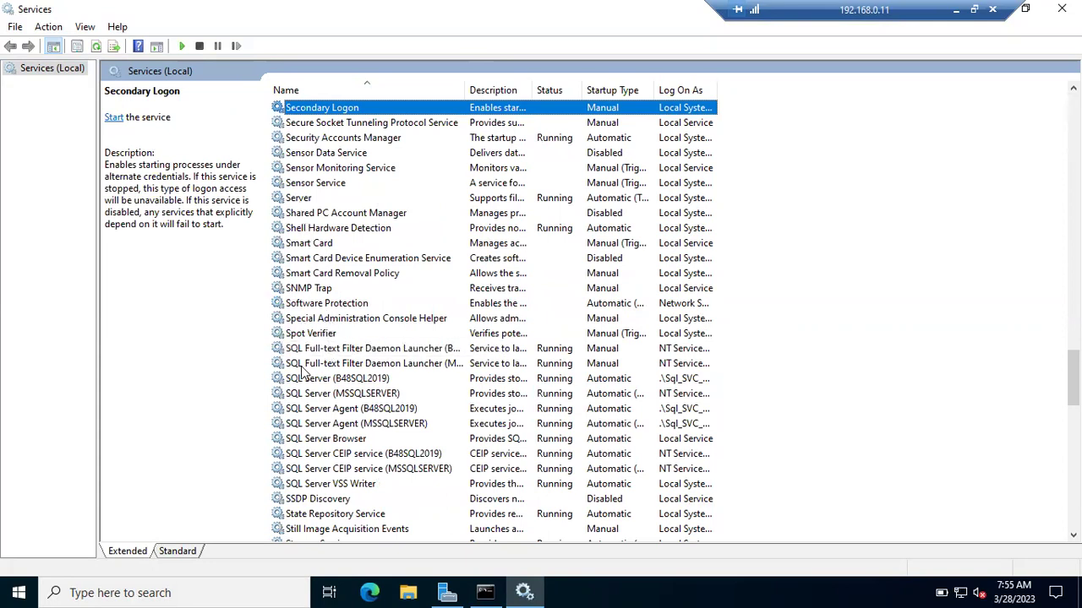
scroll(307, 374, down, 1)
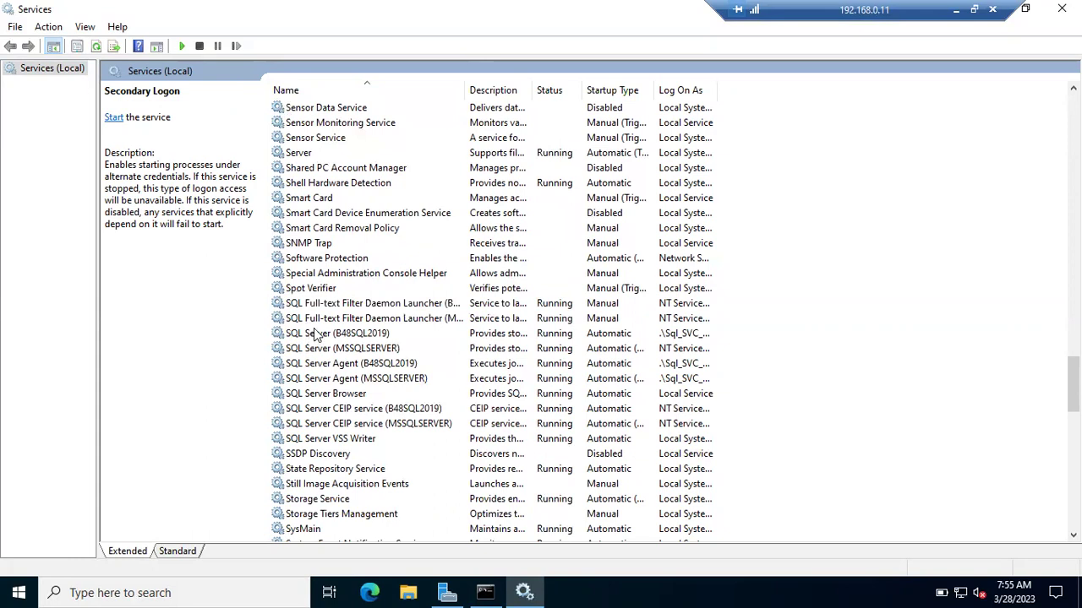
click(314, 336)
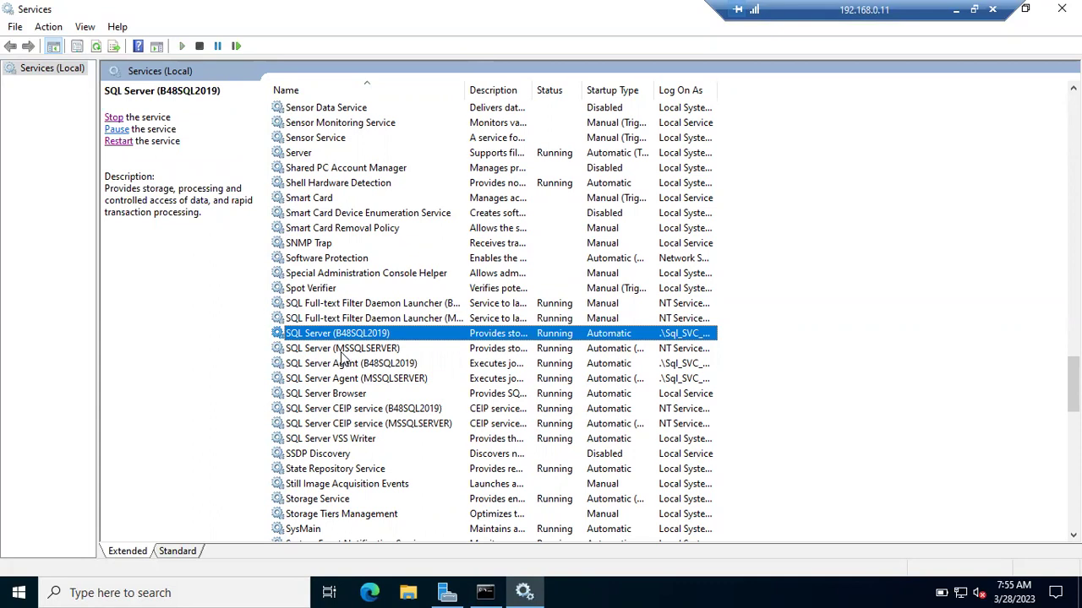
click(342, 354)
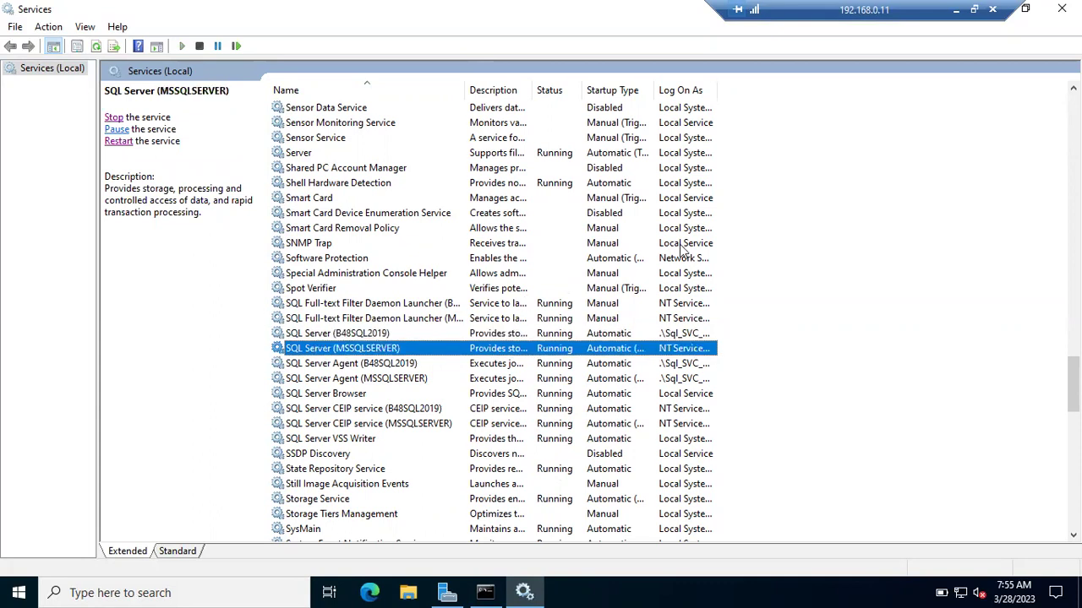
click(954, 17)
click(674, 591)
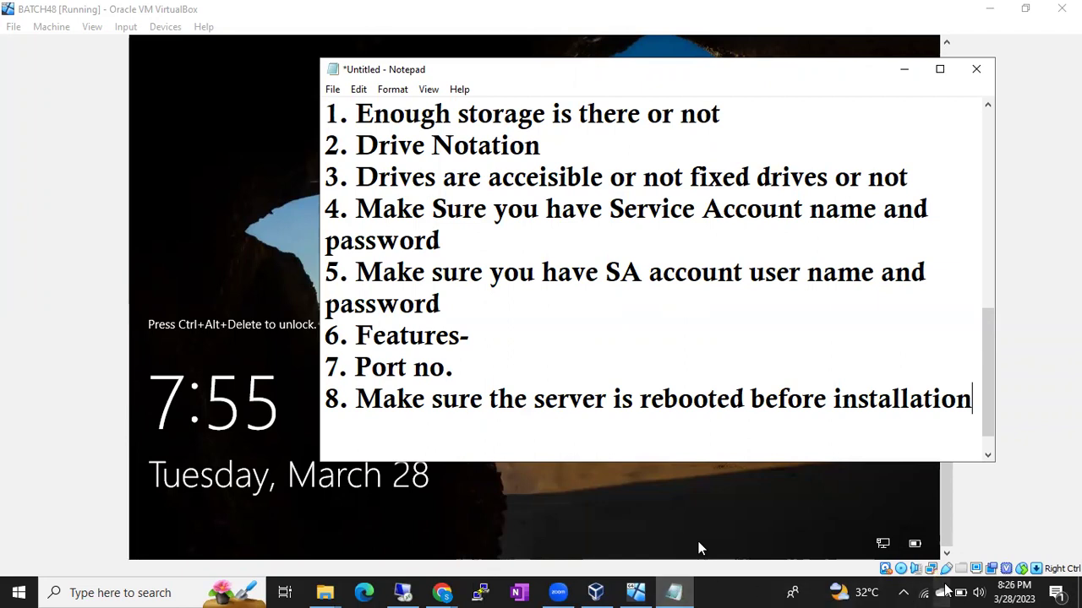
Step: Add a new checklist line 'Instance' after item 8 and return to the remote Services console
key(Return)
text(Insta)
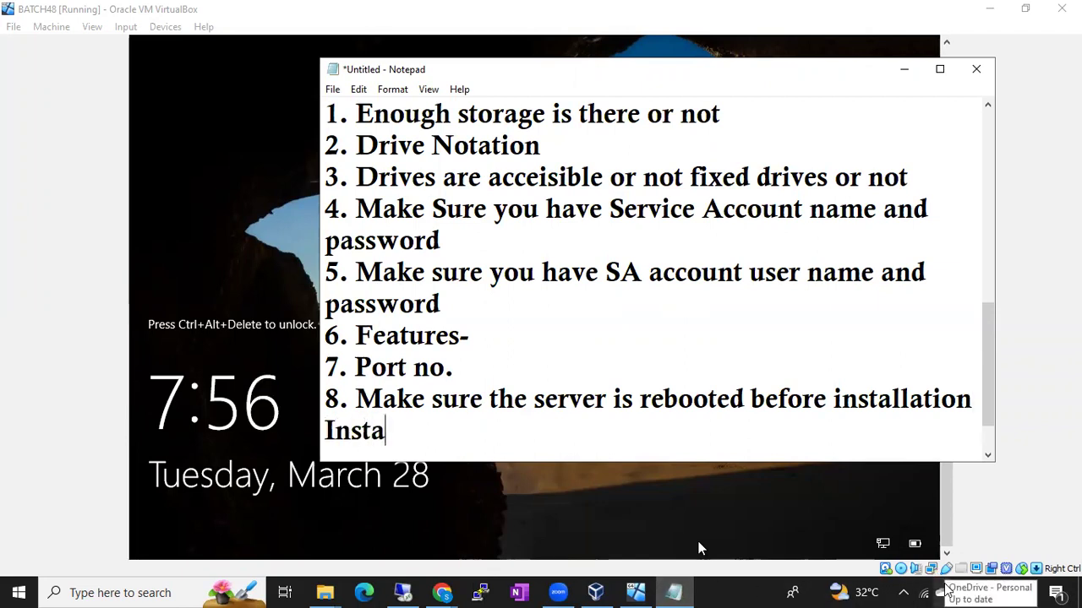
text(nce)
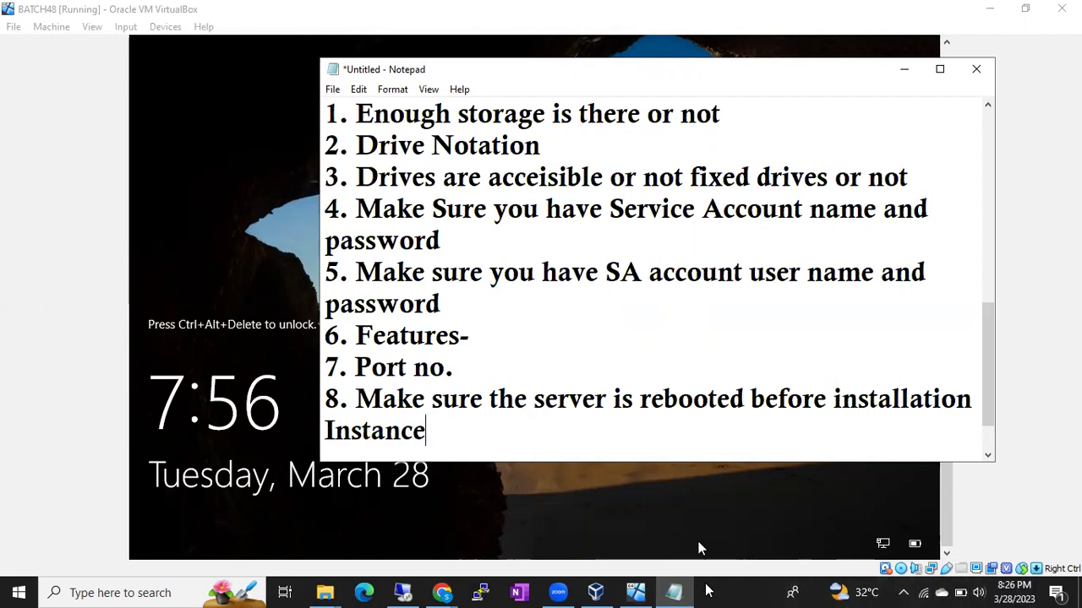
click(403, 592)
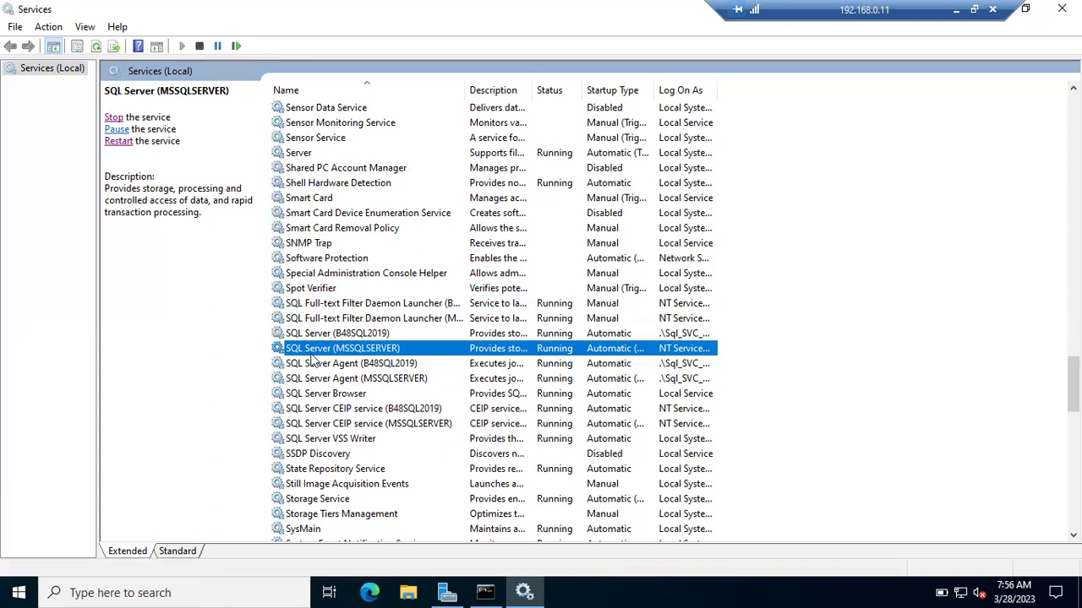
Step: Compare SQL Server (B48SQL2019) with SQL Server (MSSQLSERVER) again, then bring up the server's Start menu
click(337, 338)
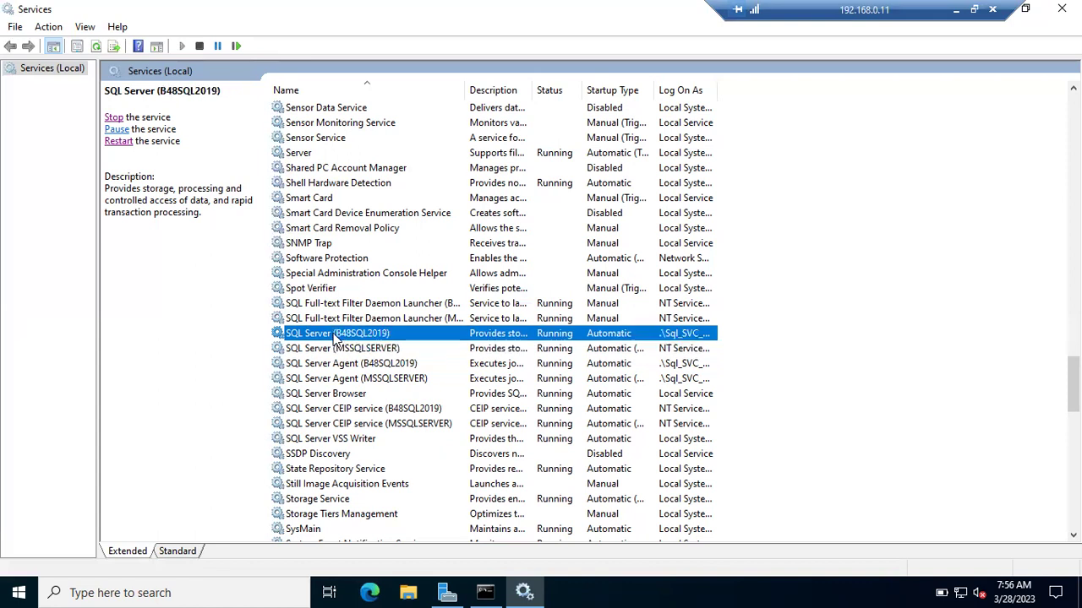
click(335, 350)
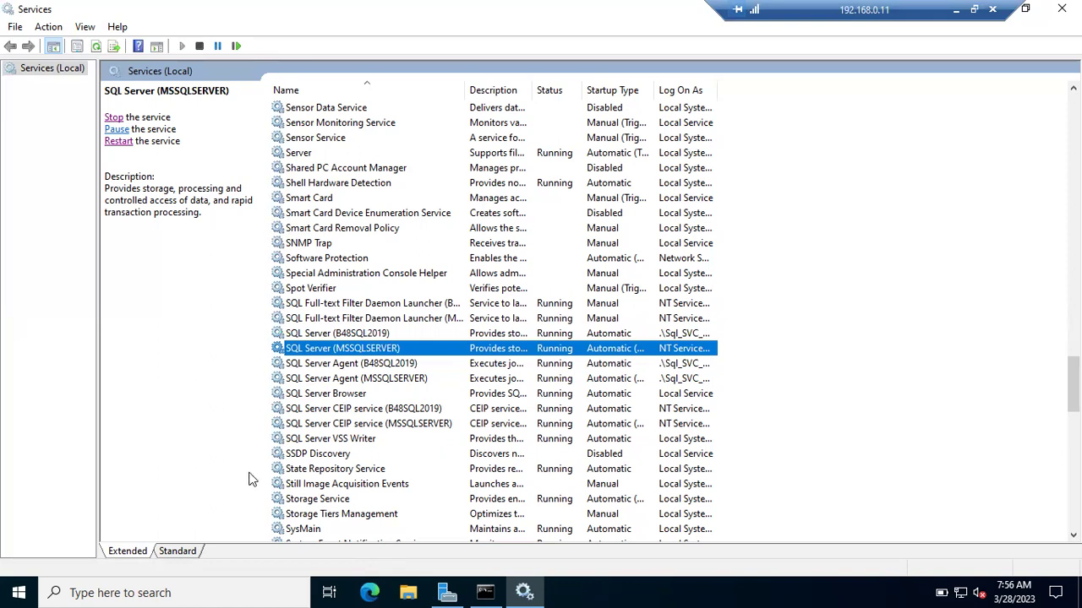
click(19, 592)
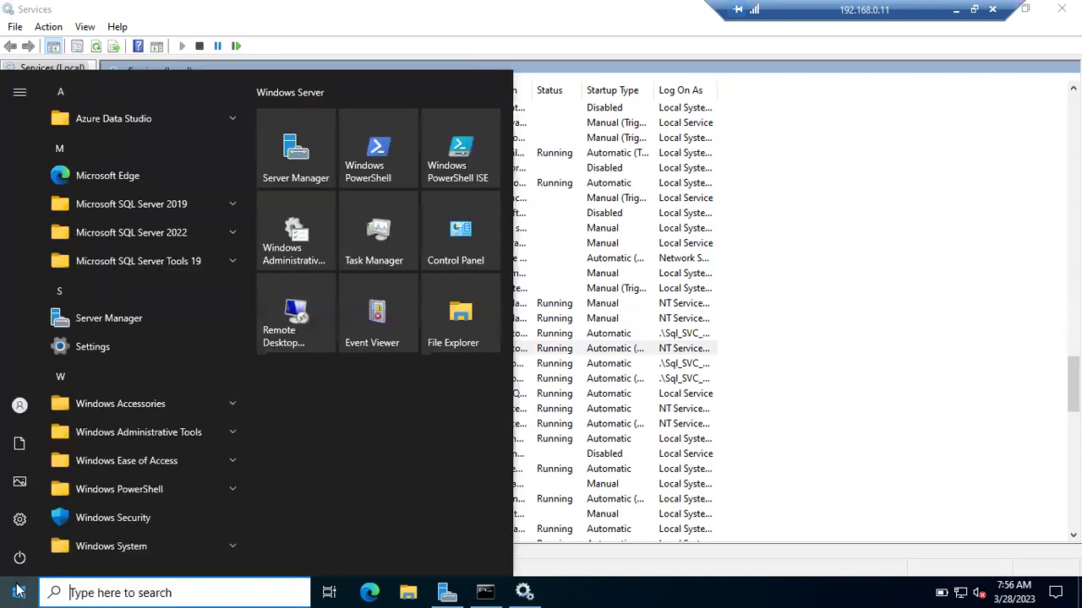
Step: Launch SQL Server Management Studio from the Microsoft SQL Server Tools 19 folder
click(228, 266)
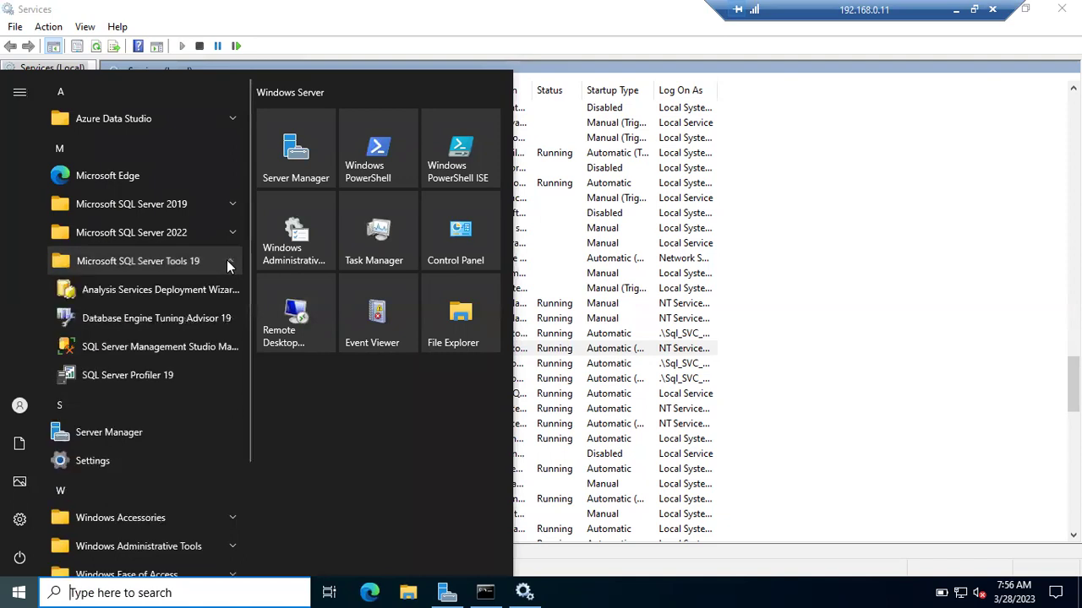
click(143, 346)
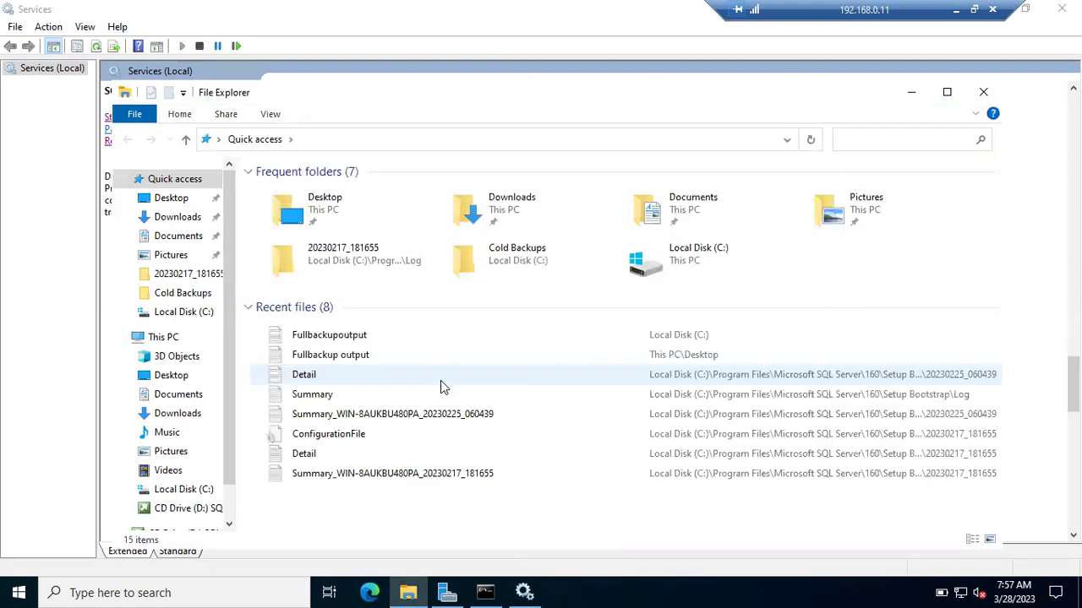
Step: In This PC, note Local Disk (C:) has 0.99 GB free of 24.3 GB and open it
click(165, 338)
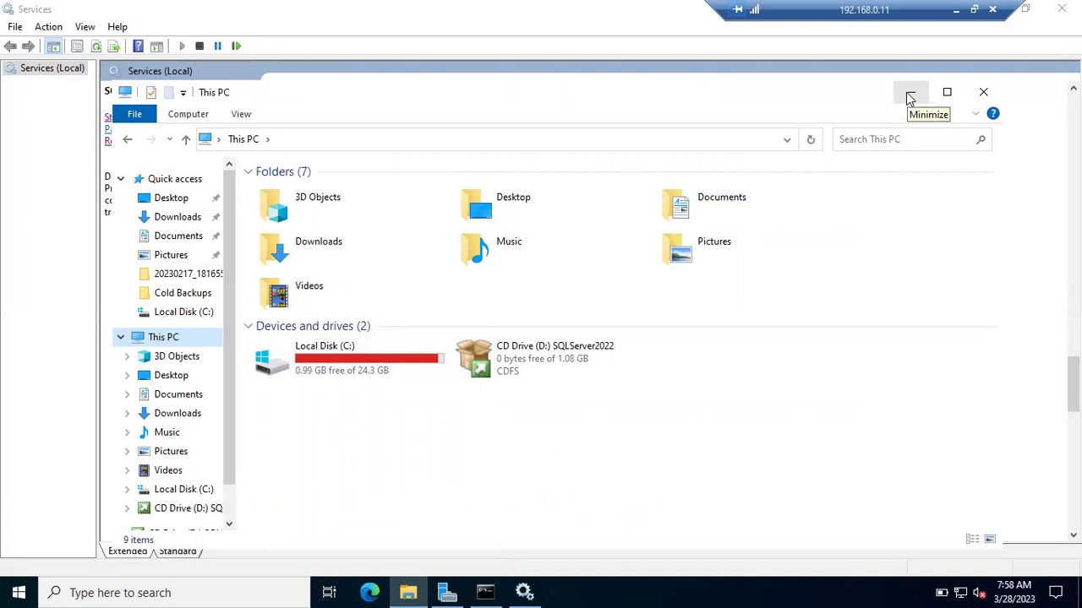
click(361, 363)
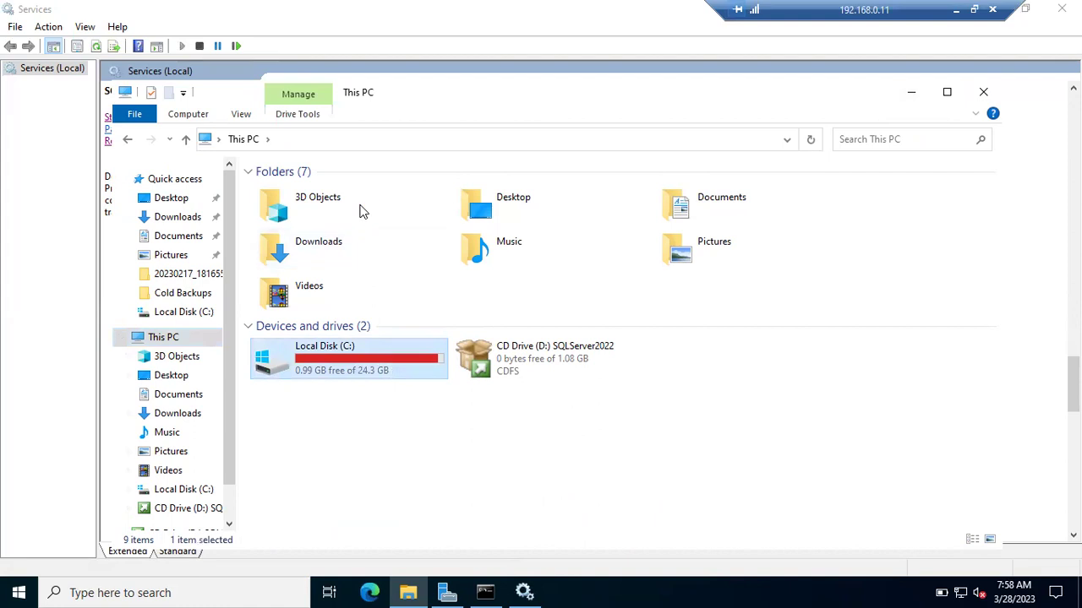
key(Return)
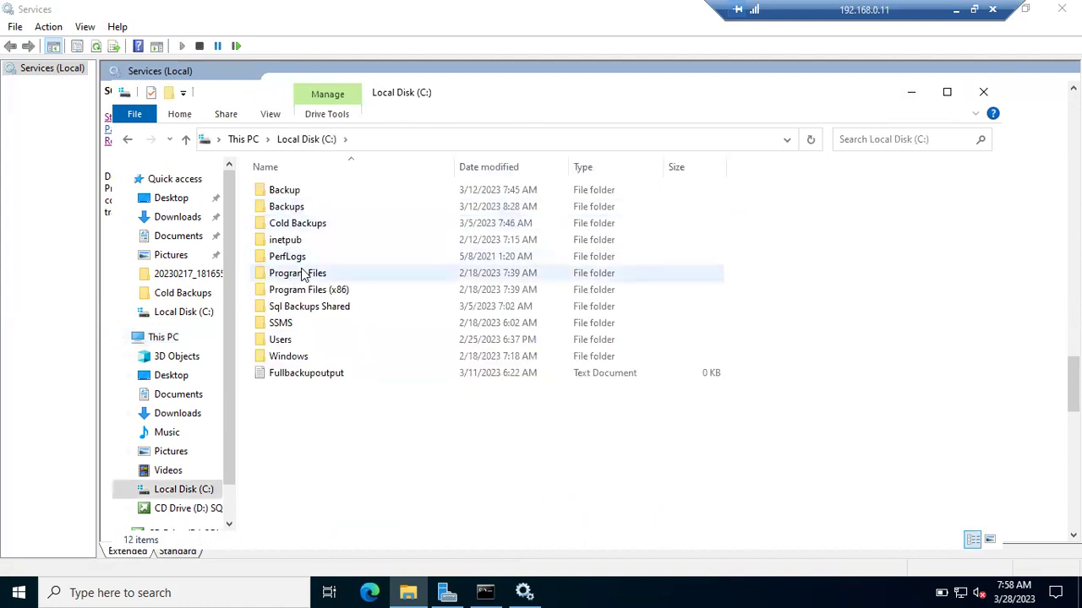
Step: Check the Program Files folder's properties, then open Program Files
right_click(294, 281)
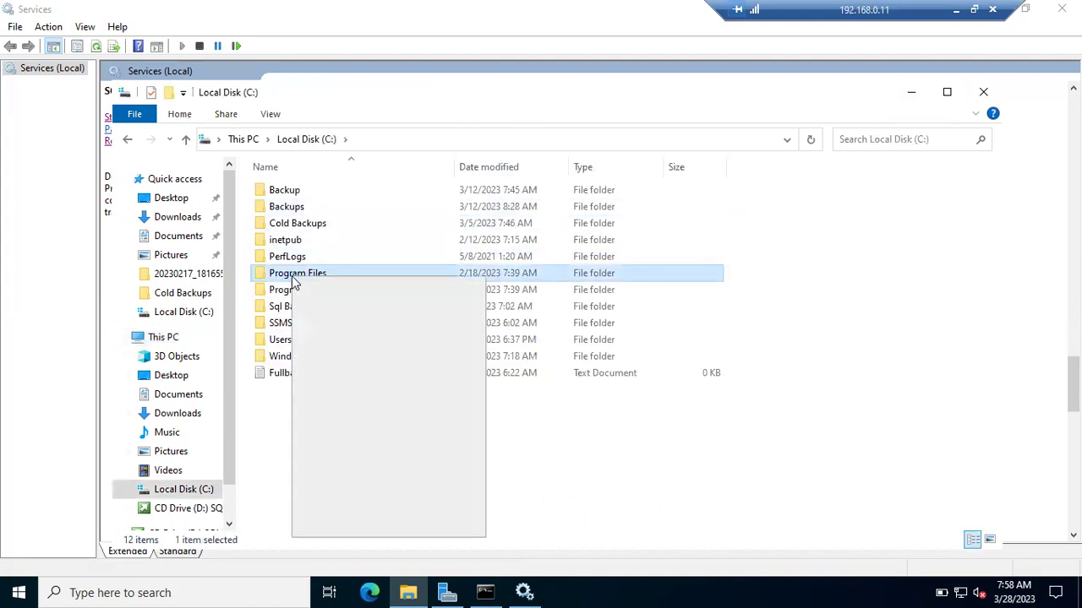
click(318, 525)
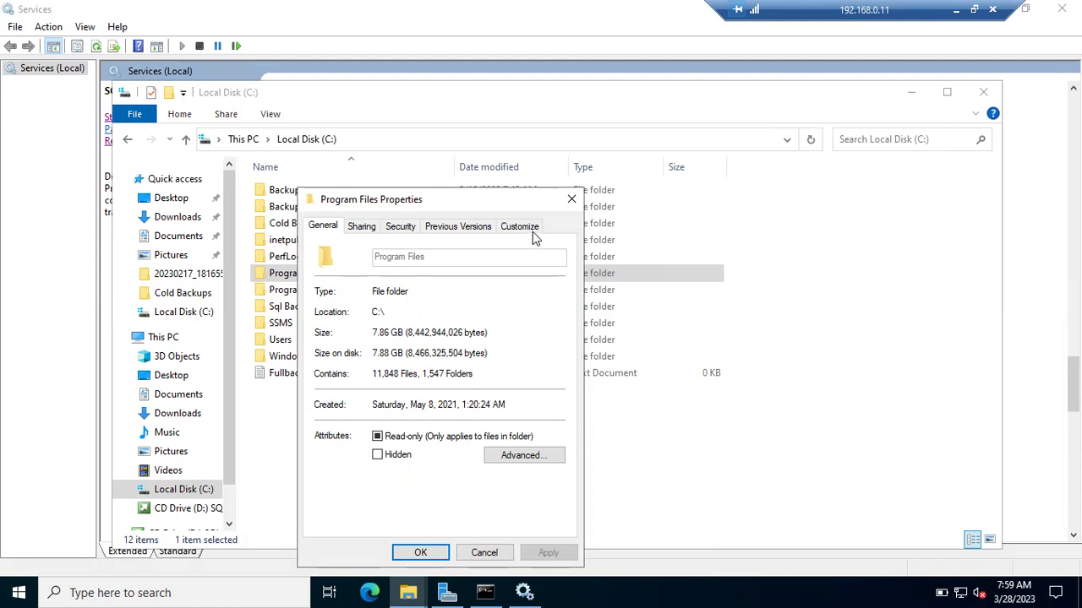
click(572, 201)
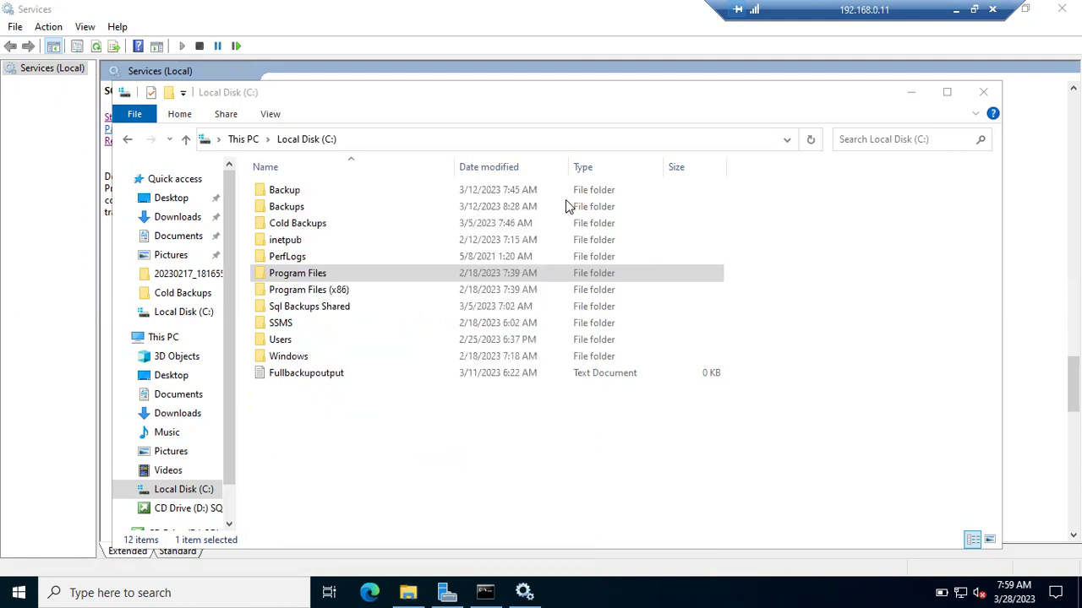
double_click(298, 273)
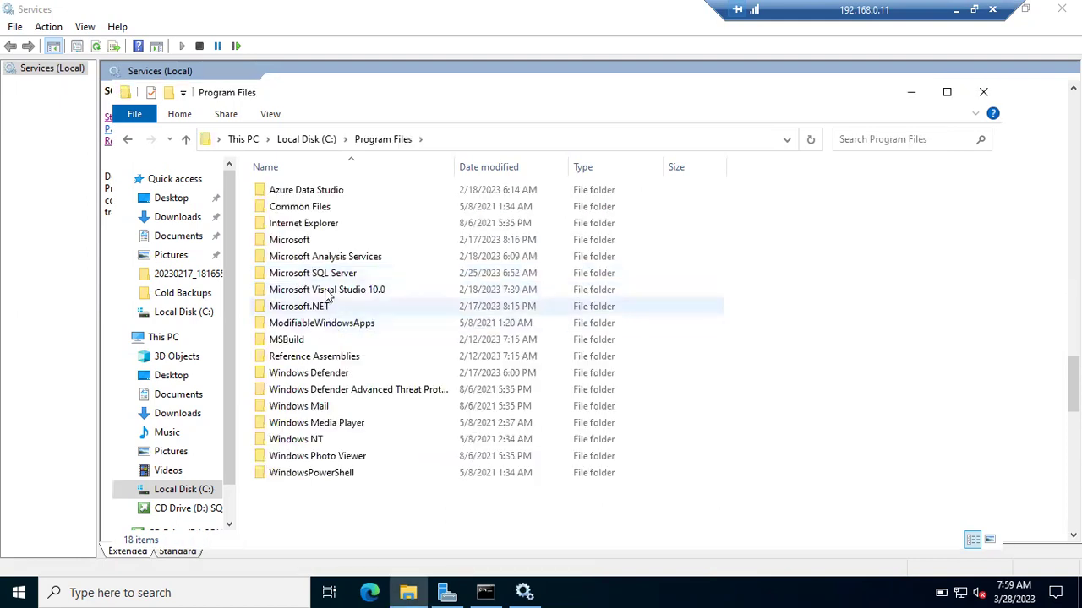
Step: Check the Microsoft SQL Server folder's properties, then open that folder
right_click(321, 279)
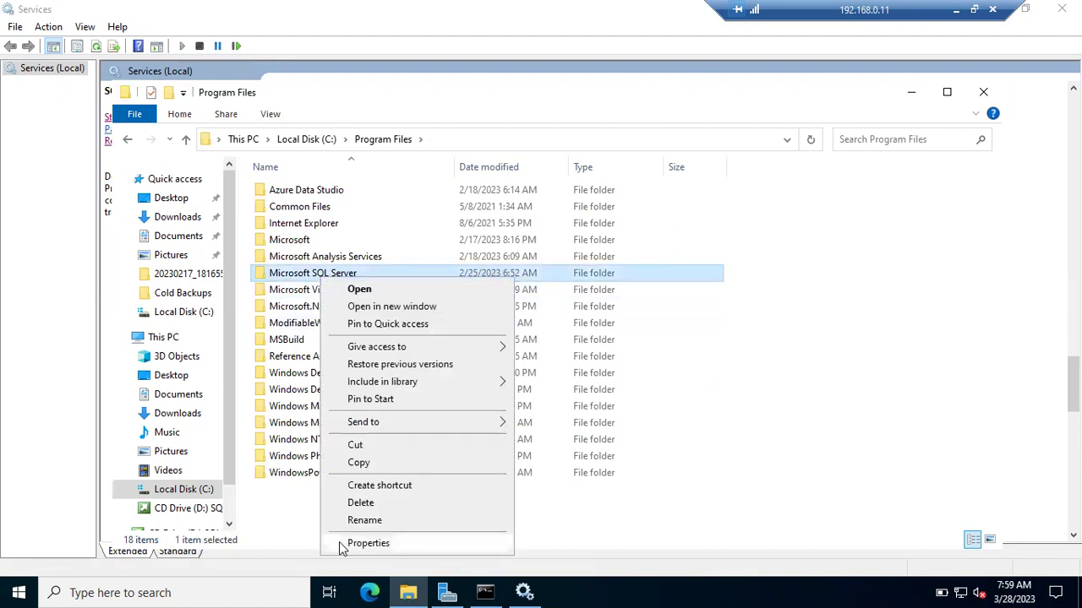
click(339, 544)
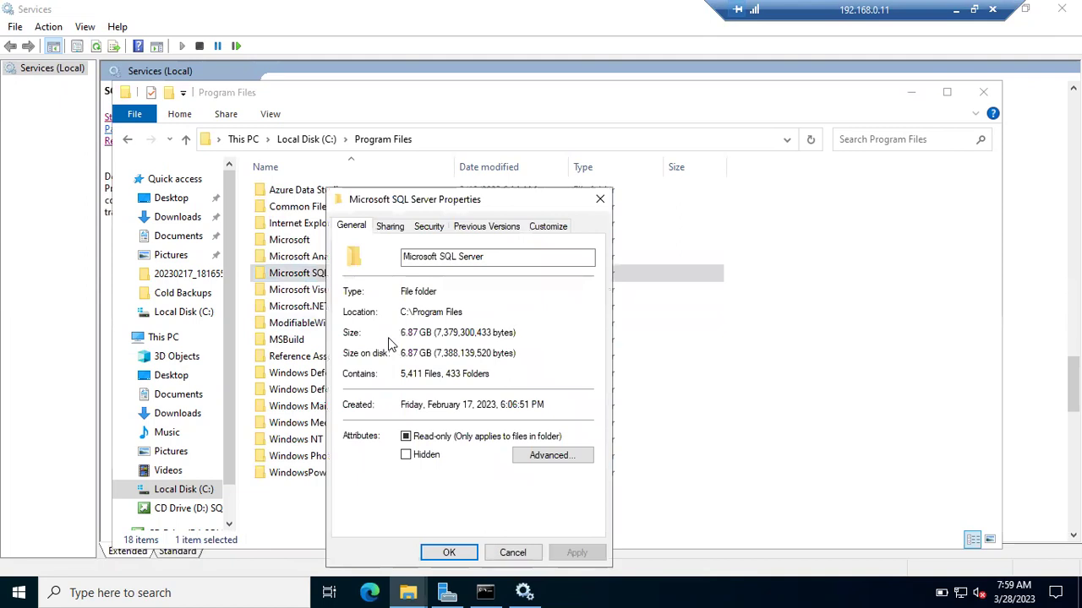
click(599, 199)
double_click(323, 282)
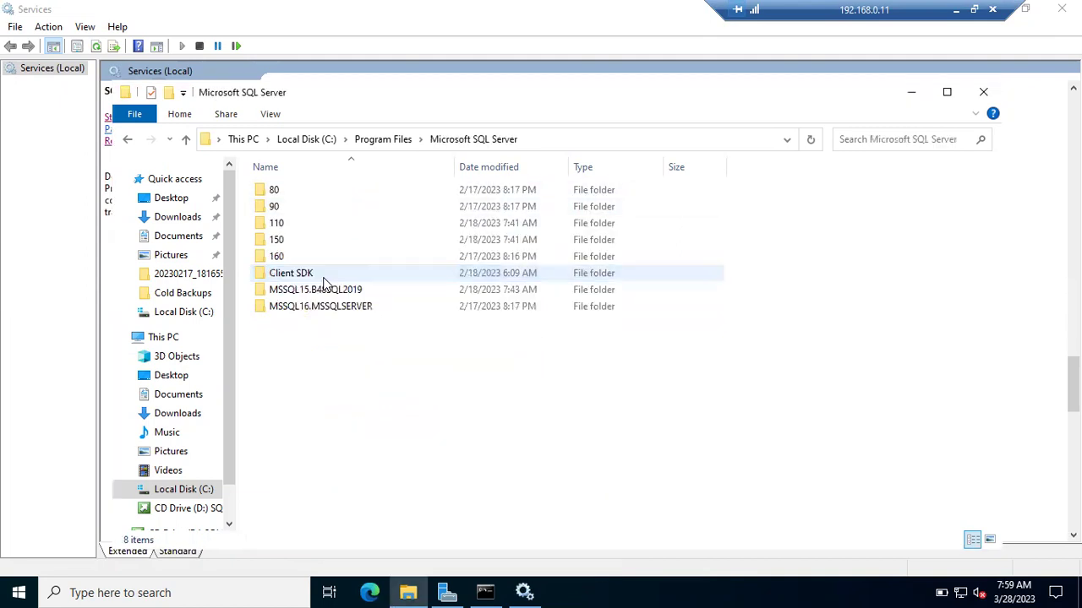
Step: Read folder sizes: MSSQL16.MSSQLSERVER is 5.22 GB and MSSQL15.B48SQL2019 is 905 MB
click(311, 313)
right_click(310, 314)
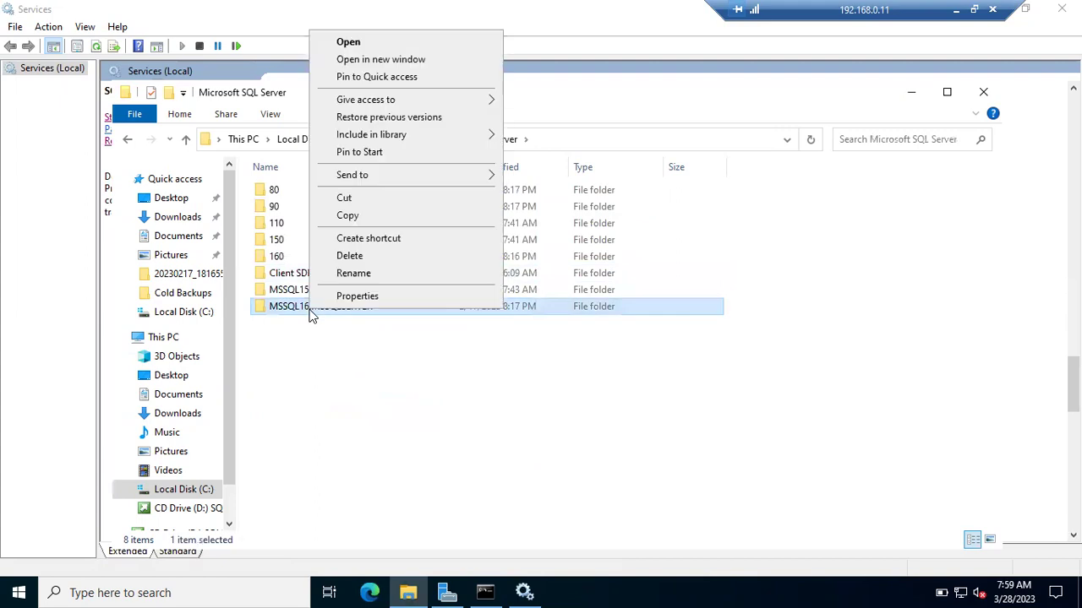
click(349, 297)
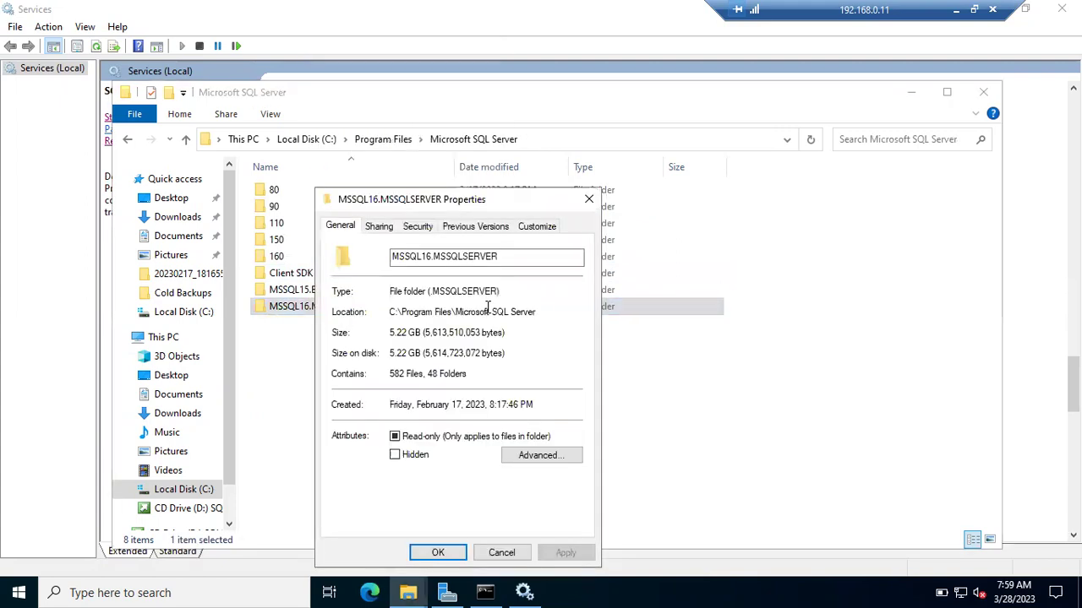
click(592, 199)
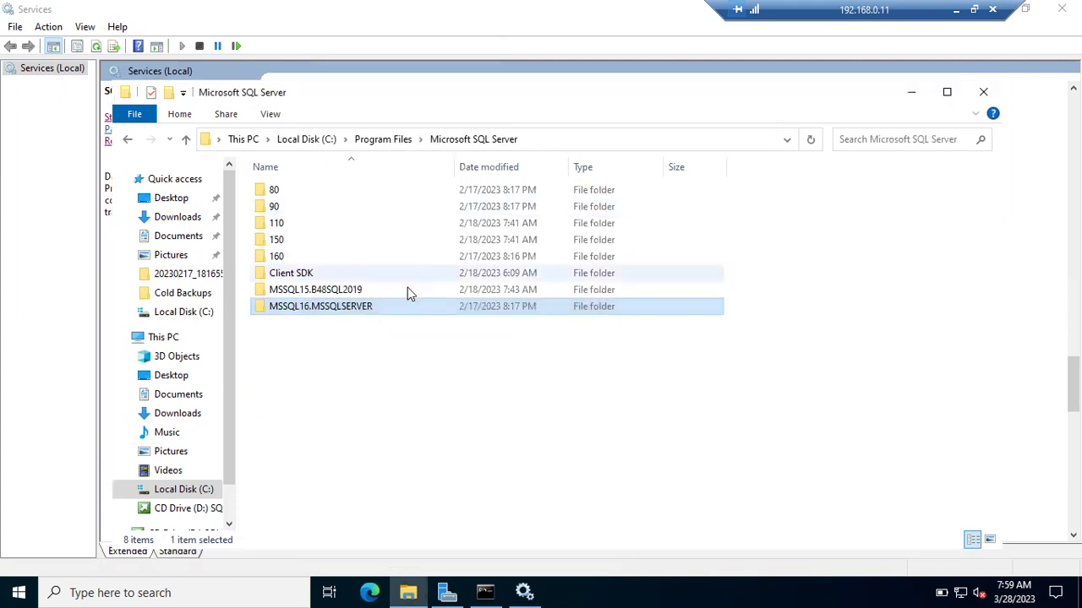
right_click(366, 288)
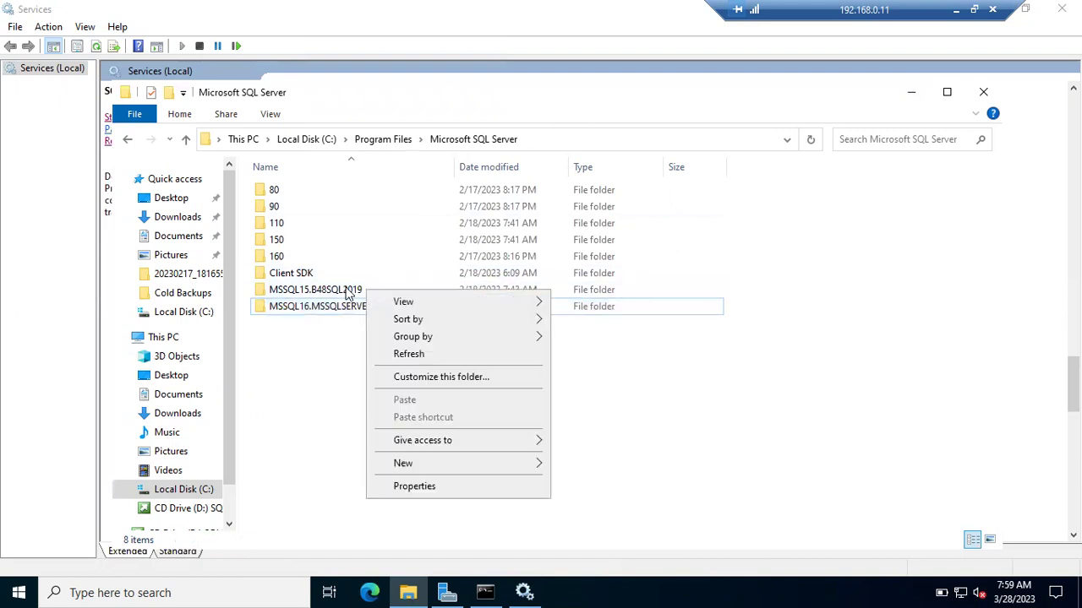
right_click(347, 289)
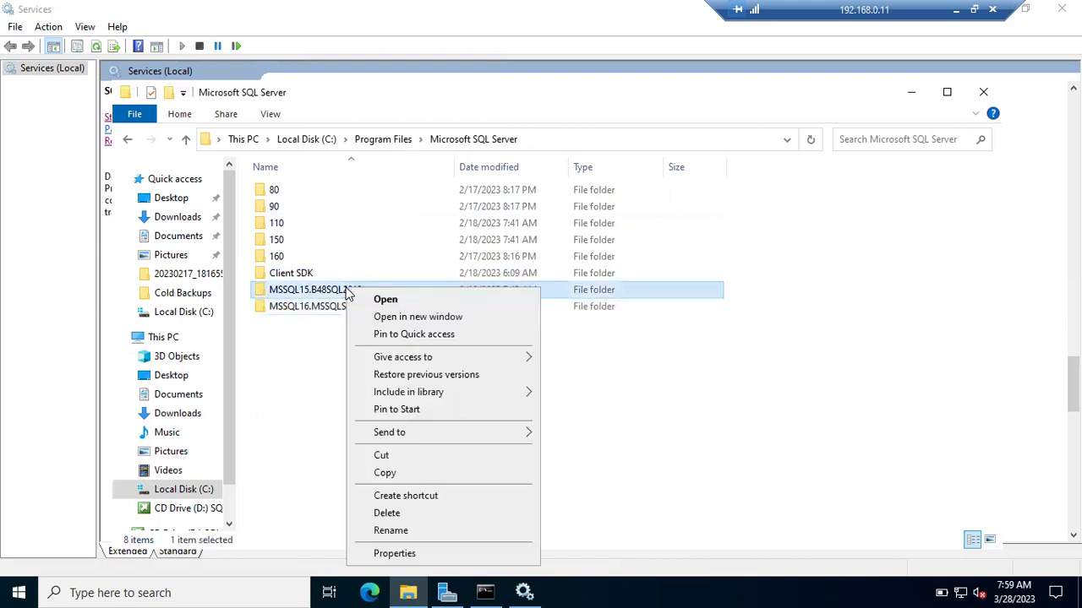
click(353, 553)
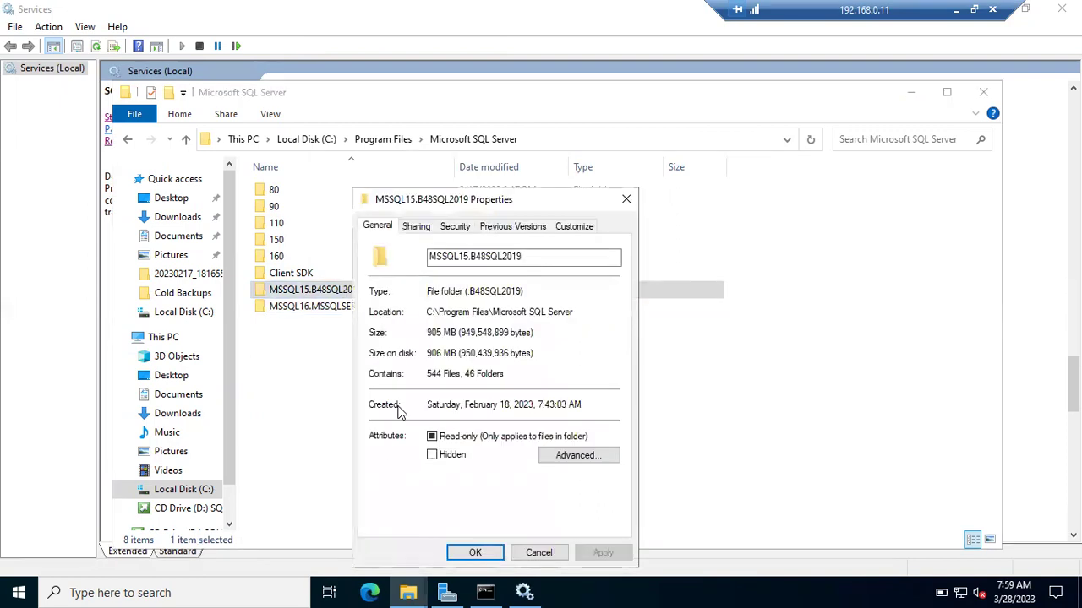
click(627, 200)
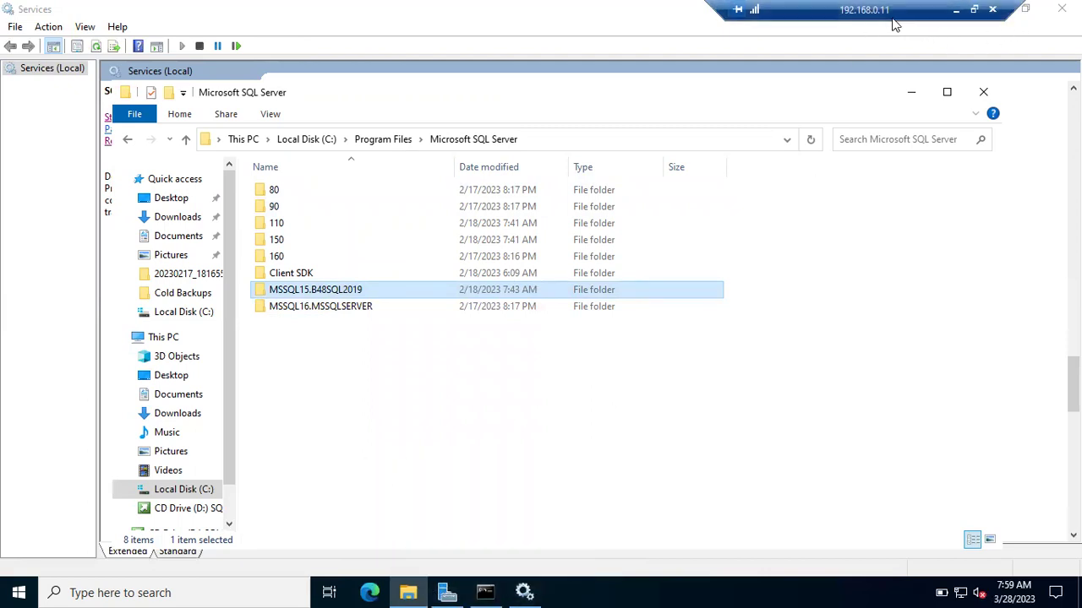
click(986, 8)
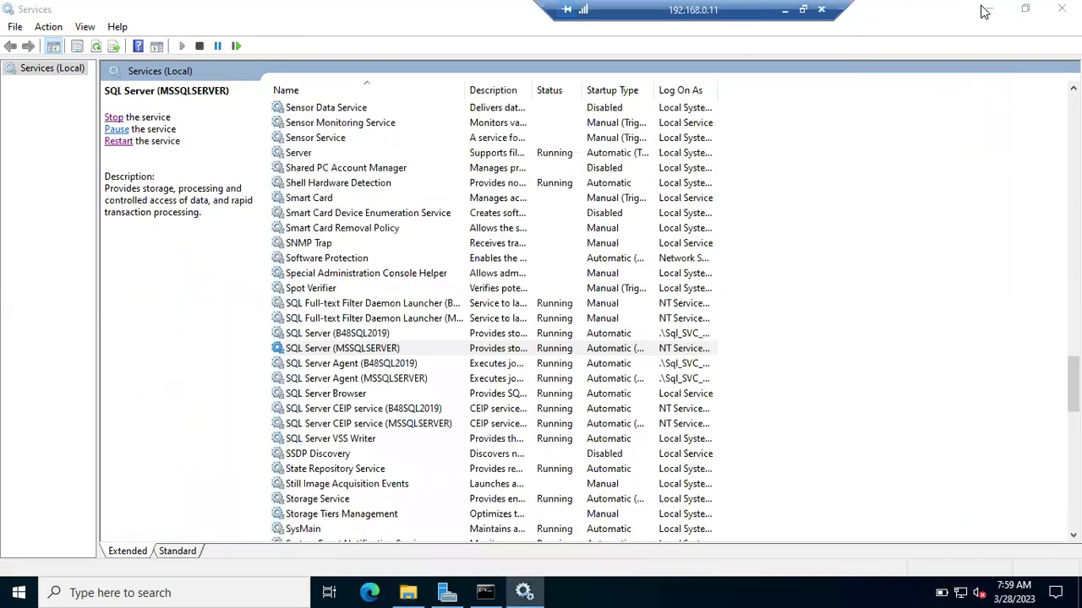
Step: Minimize the window to reveal Management Studio's Connect to Server dialog
click(911, 92)
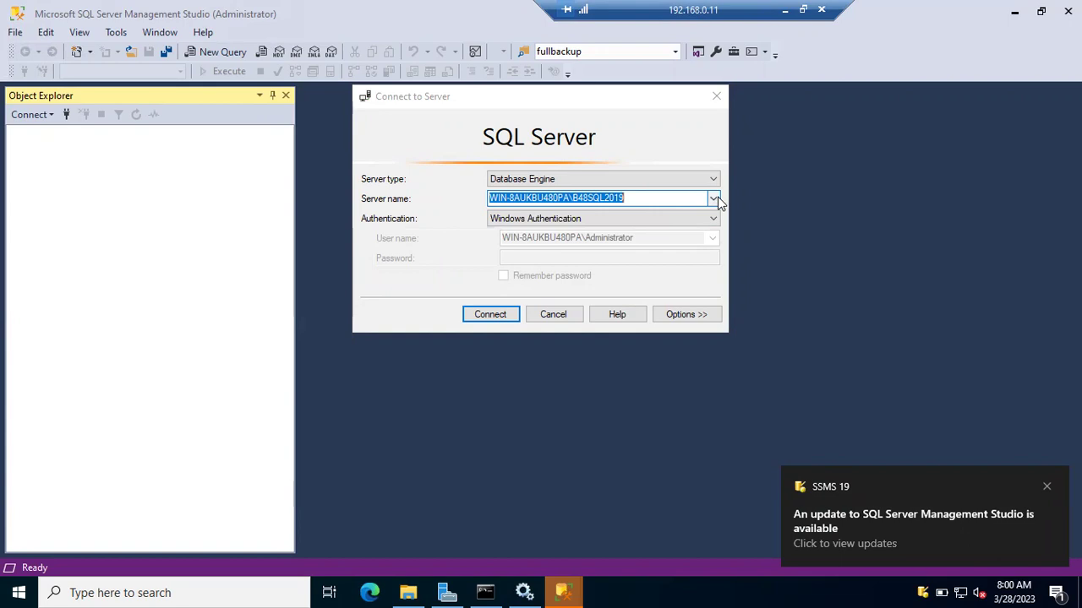
Step: Connect Management Studio to the default instance WIN-8AUKBU480PA
click(409, 592)
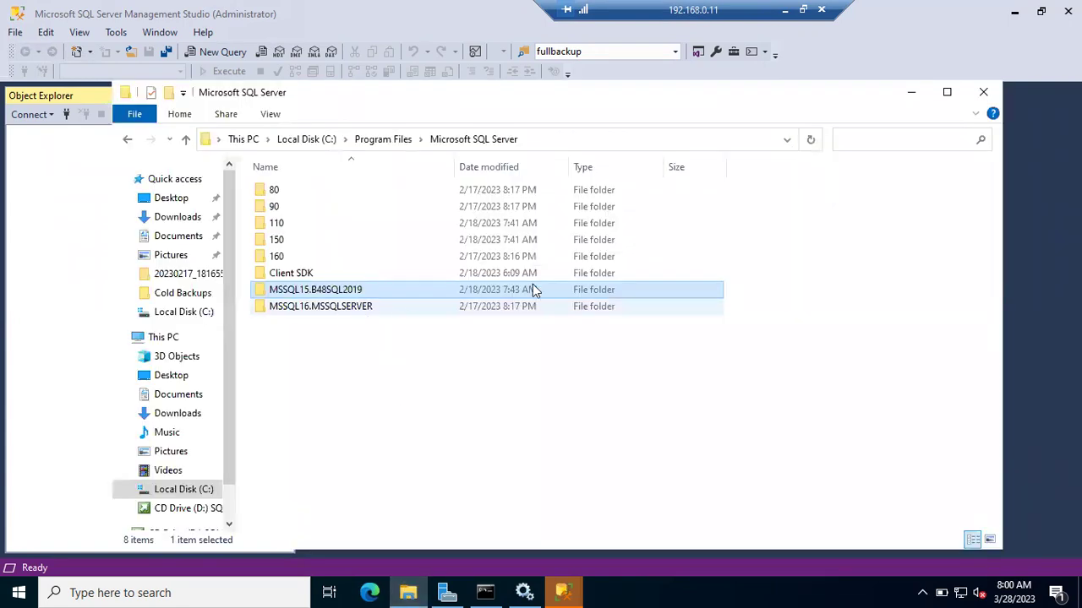
click(910, 93)
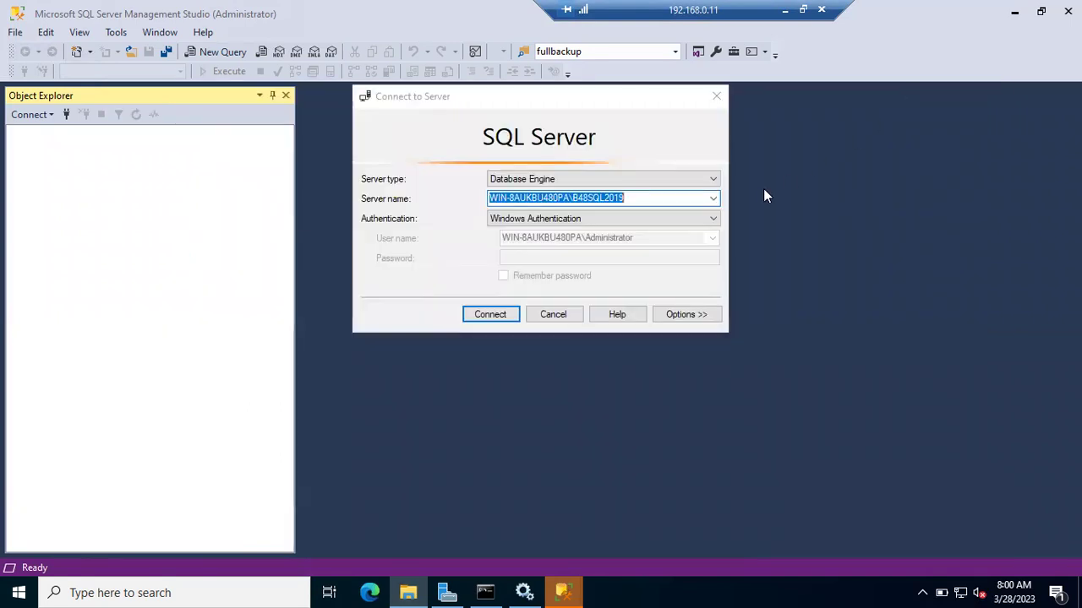
click(713, 200)
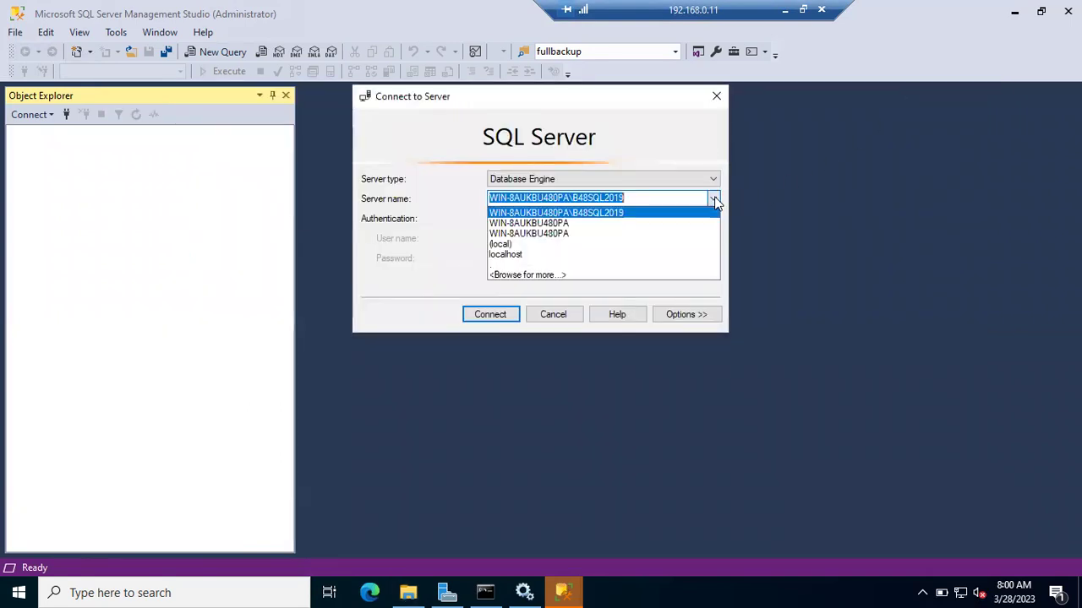
click(529, 227)
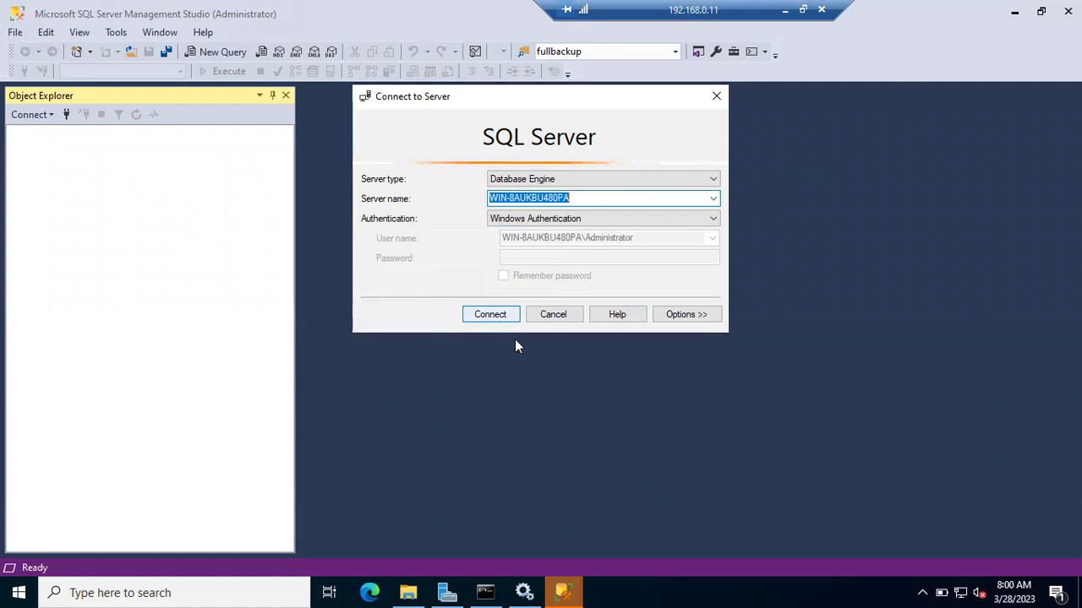
click(473, 319)
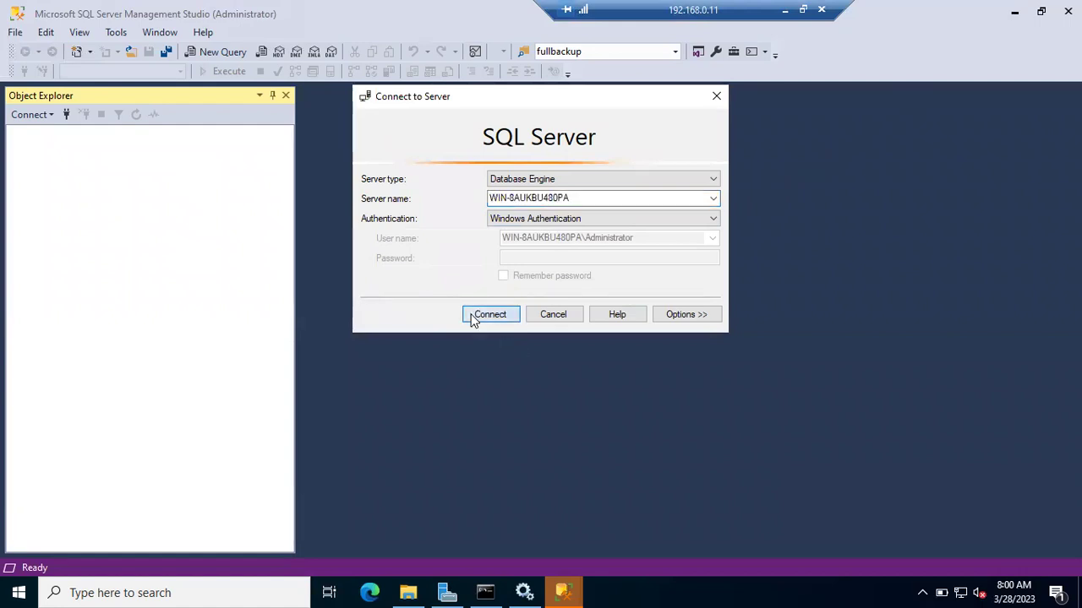
Step: Run hostname in the command prompt to confirm the machine name, then minimize it
click(485, 593)
text(hostname)
key(Return)
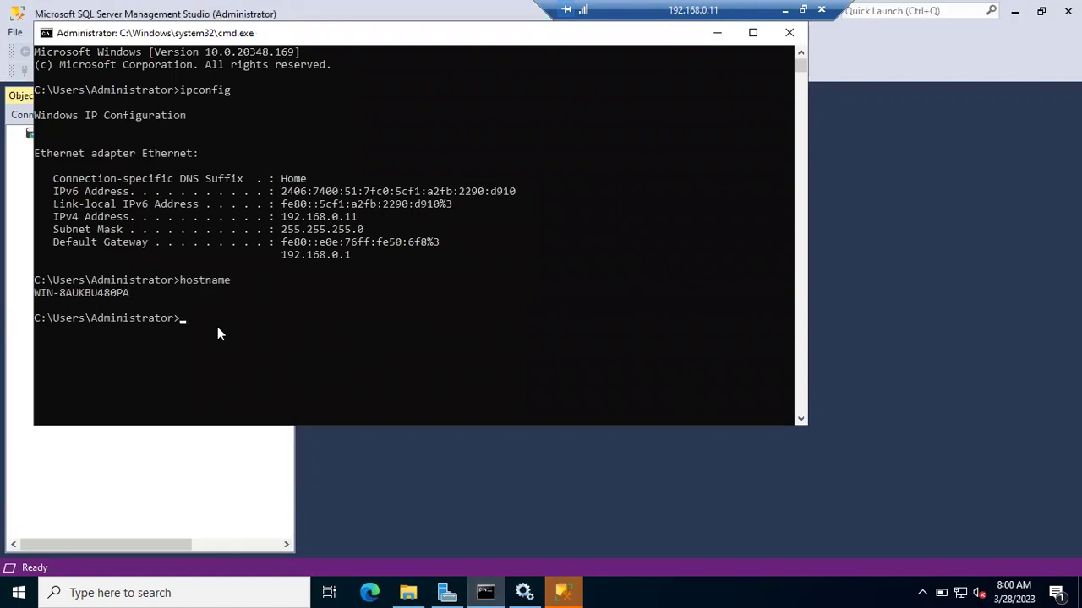
click(716, 33)
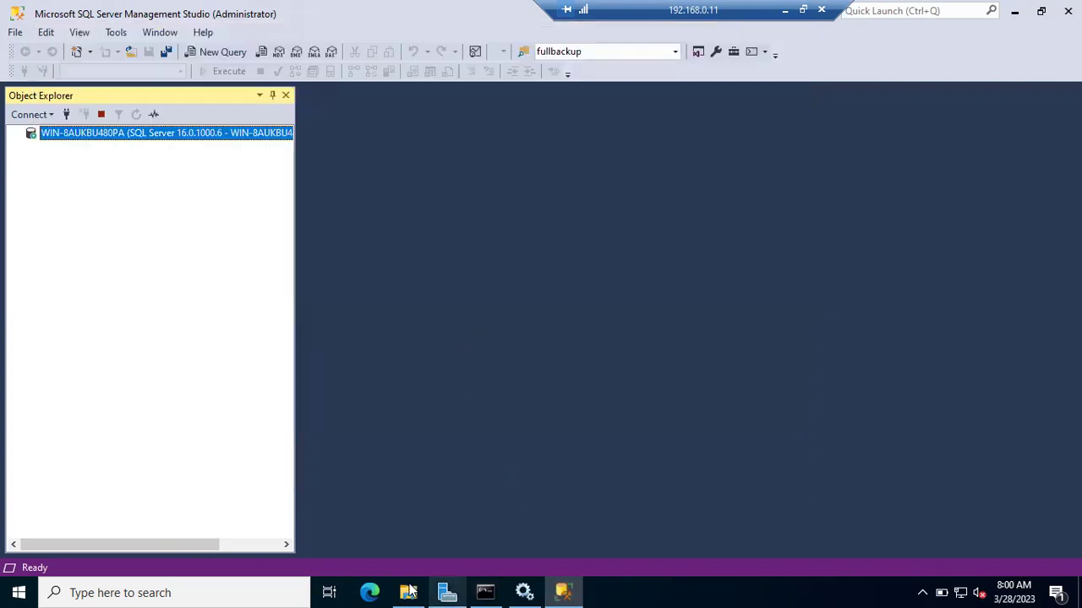
Step: Check the device name WIN-8AUKBU480PA in This PC's About page, then return to Management Studio
click(408, 592)
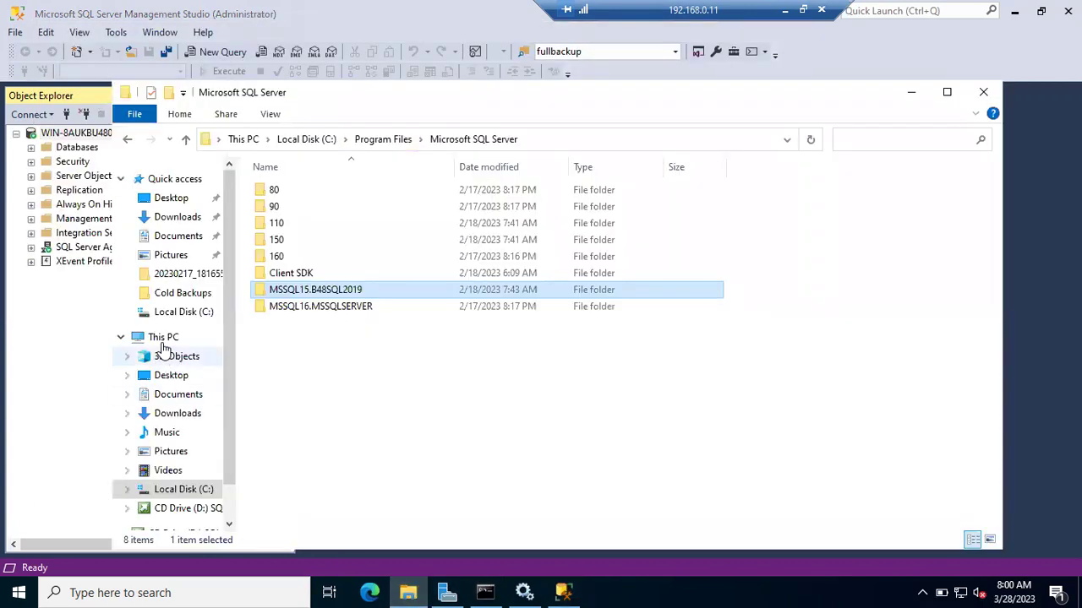
right_click(163, 337)
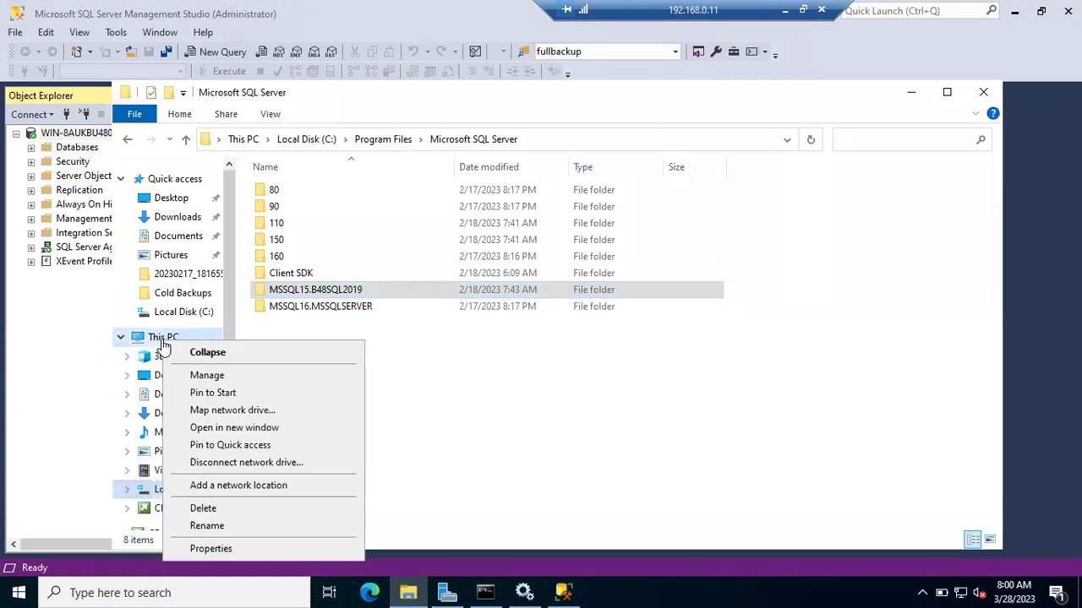
click(211, 549)
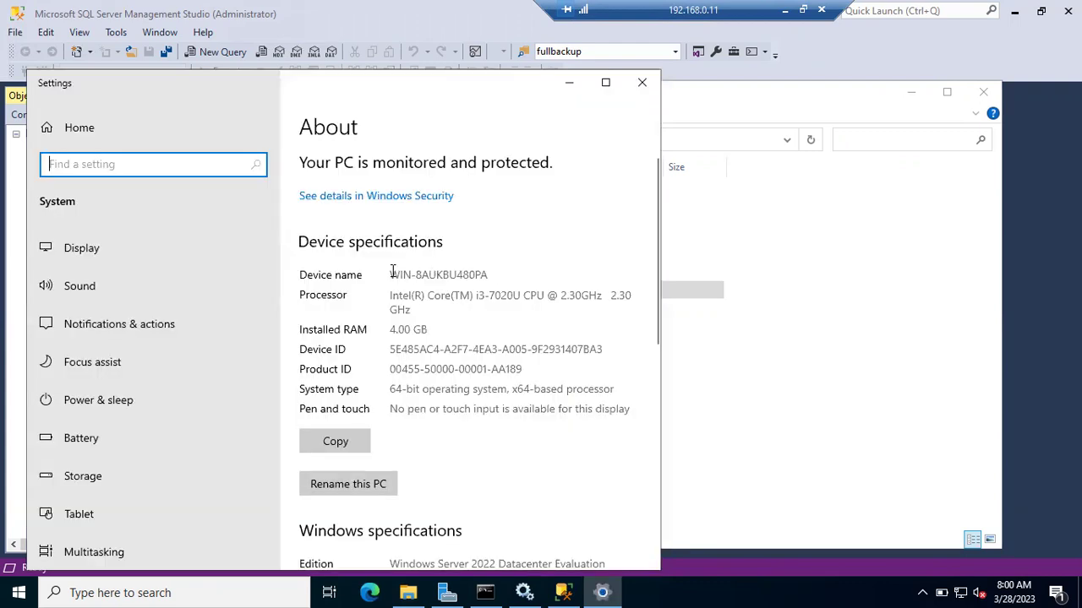
drag(391, 273, 494, 272)
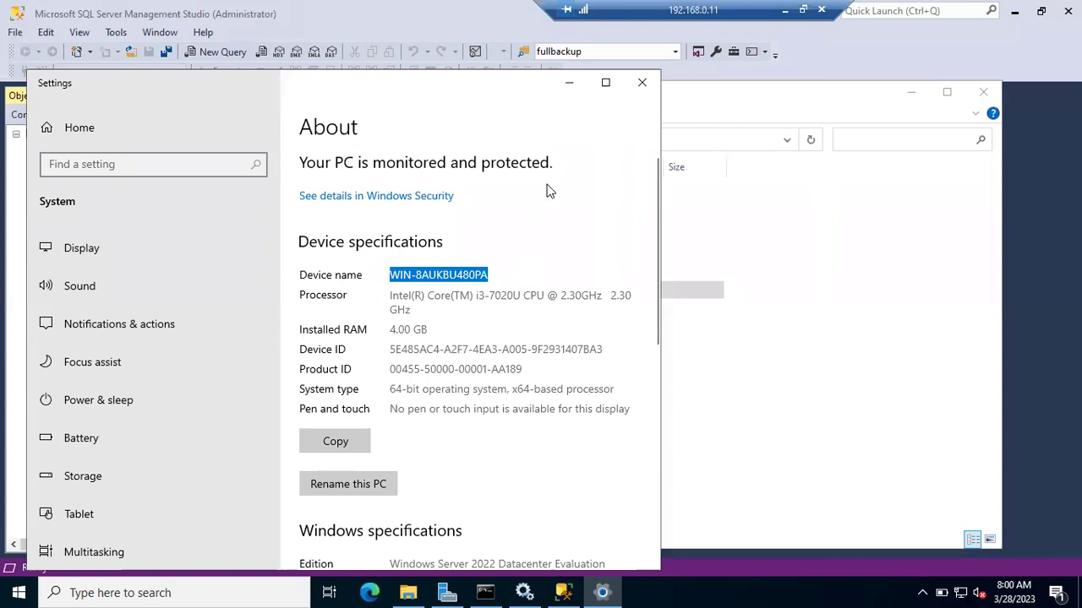
click(571, 84)
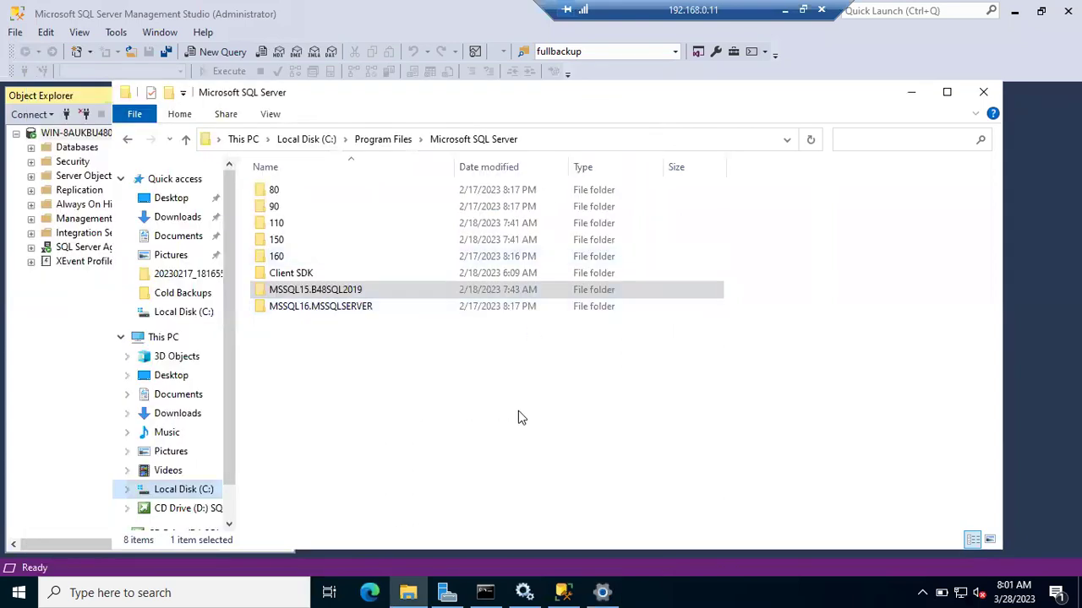
click(61, 318)
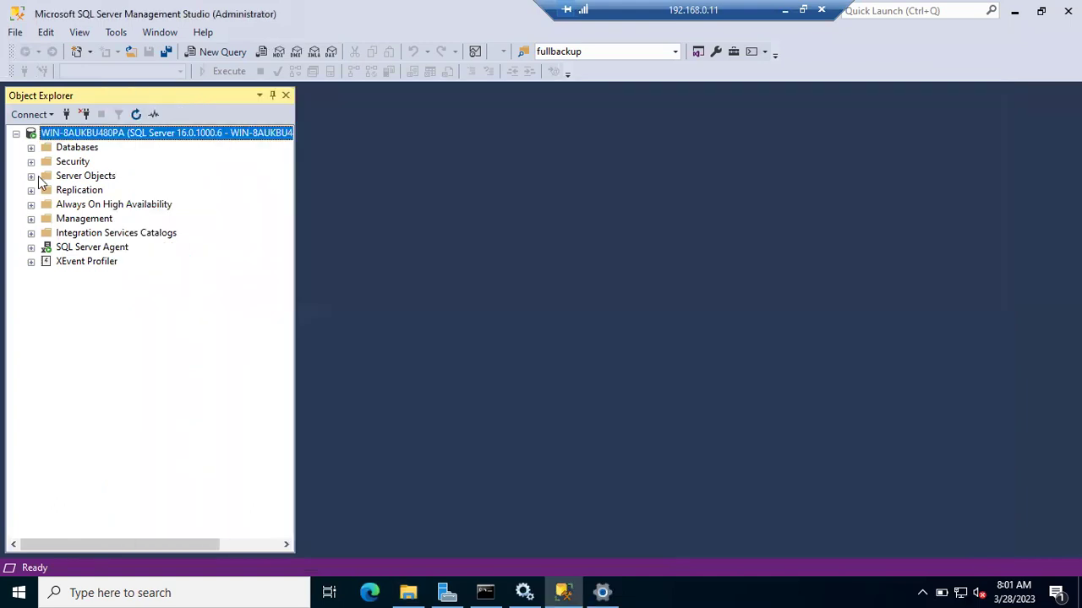
Step: Expand Databases and open a new query window on the server, connected to master
click(31, 148)
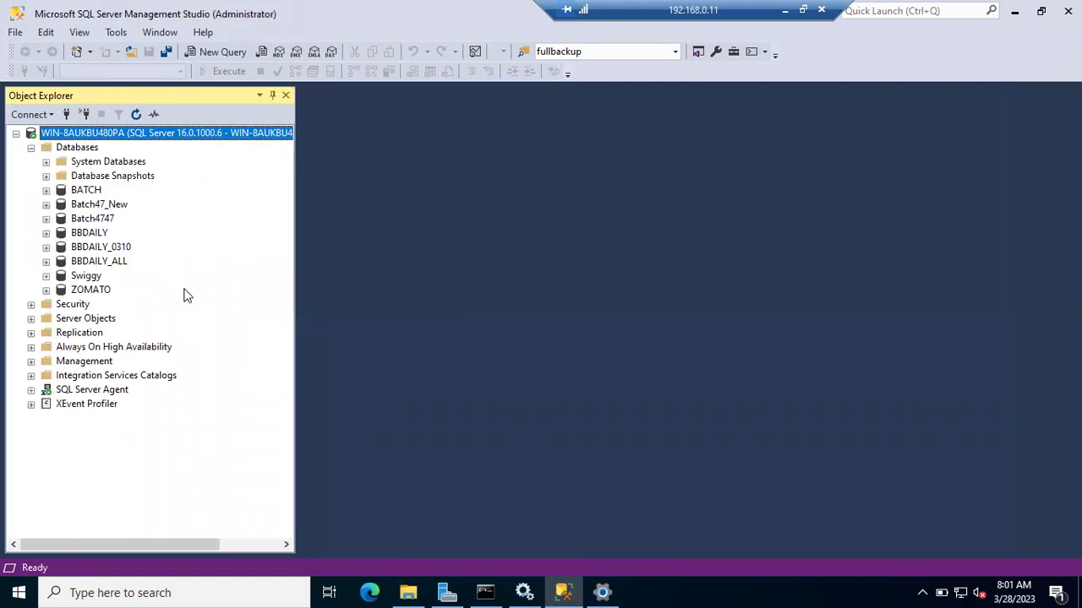
right_click(103, 131)
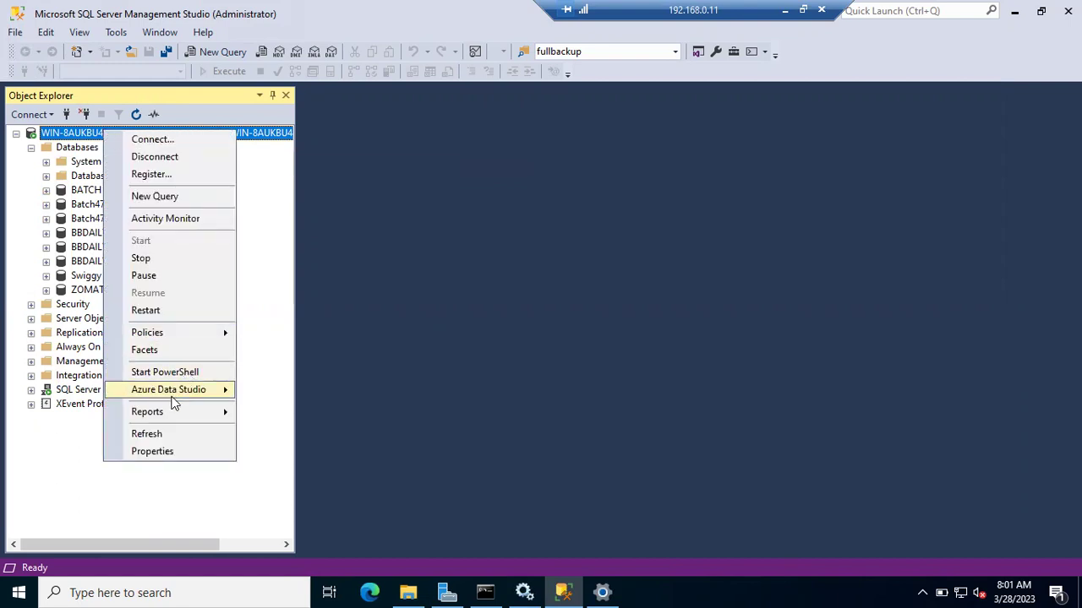
click(173, 197)
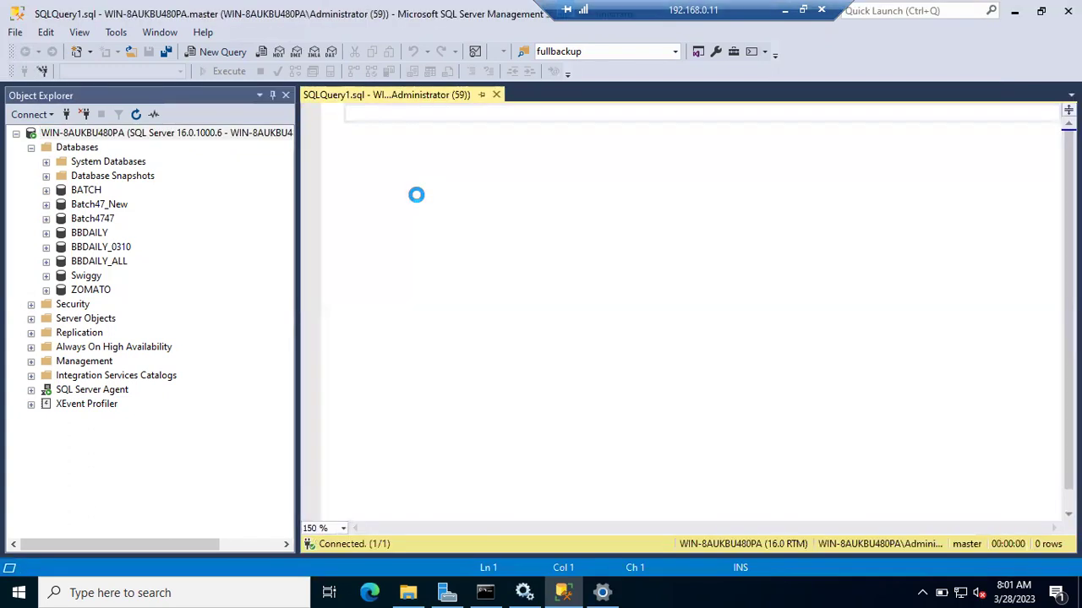
Step: Run the query dbcc sqlperf(logspace) in the query editor
text(selec)
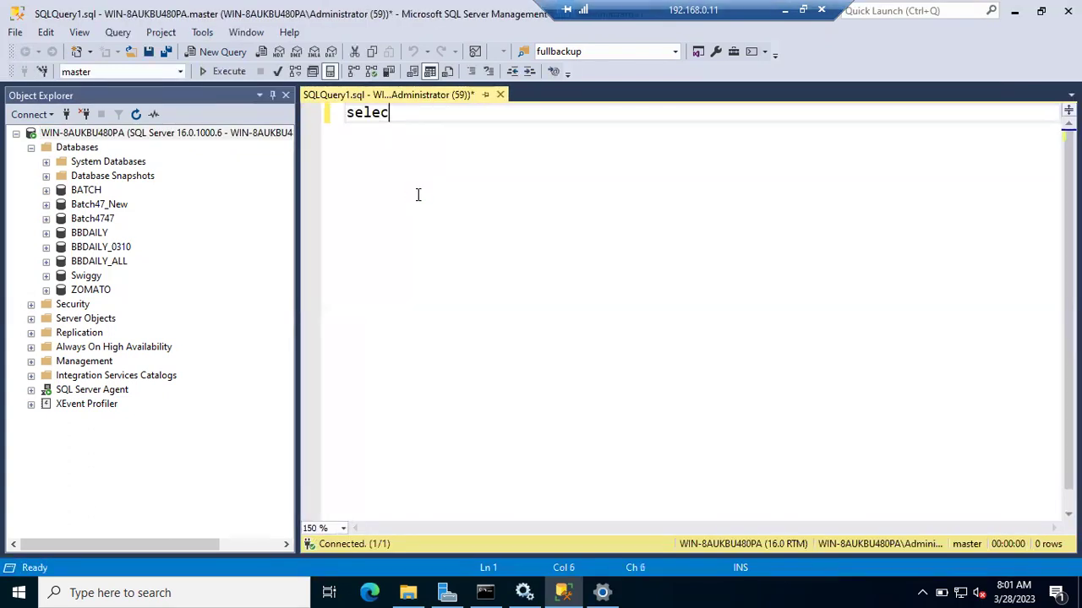
text(t *from)
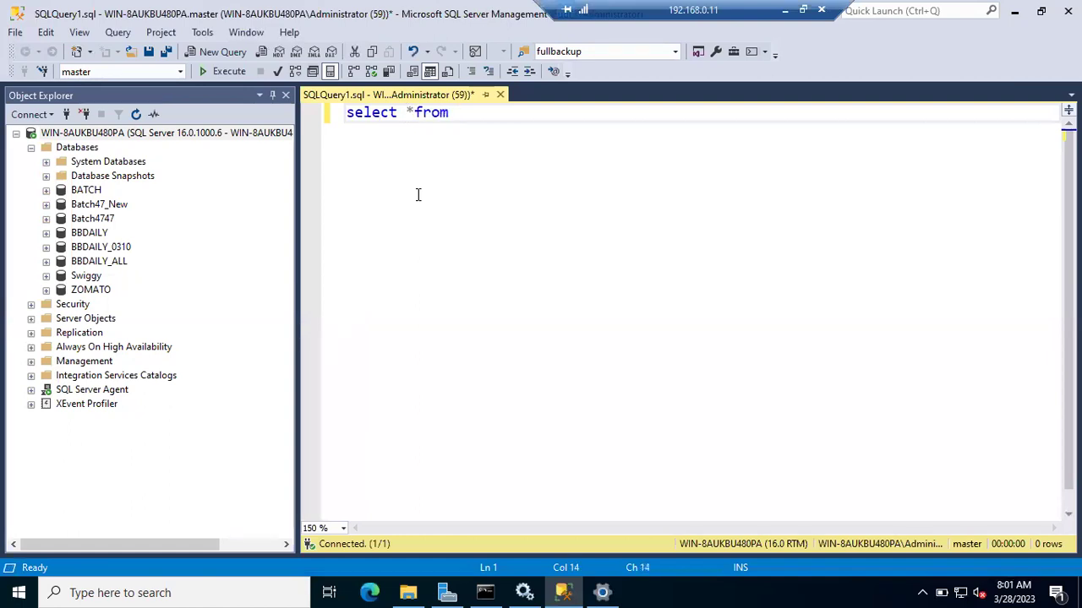
key(BackSpace)
key(BackSpace)
key(BackSpace)
key(BackSpace)
key(BackSpace)
key(BackSpace)
key(BackSpace)
key(BackSpace)
text(dbcc sqlperf(logspace))
key(F5)
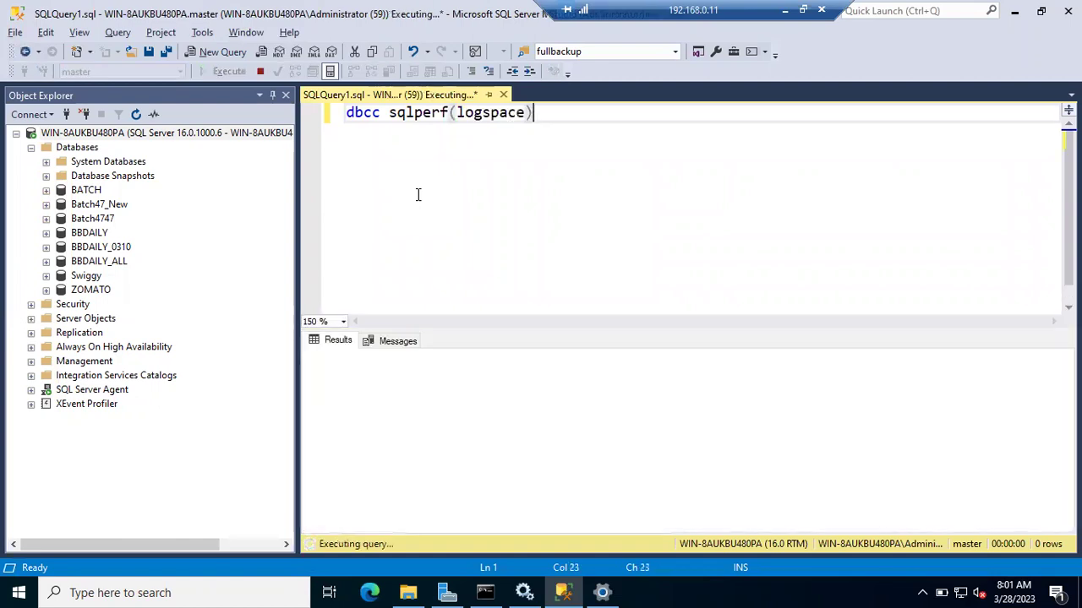
Step: Select the Log Size results for the model and BBDAILY_0310 databases
click(440, 403)
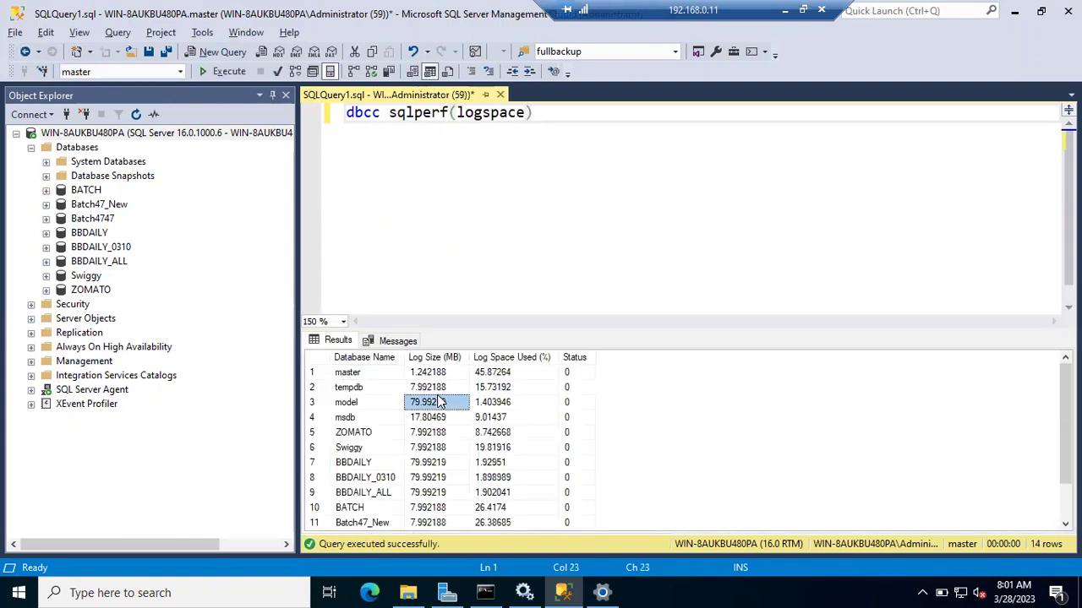
scroll(440, 403, down, 1)
click(425, 433)
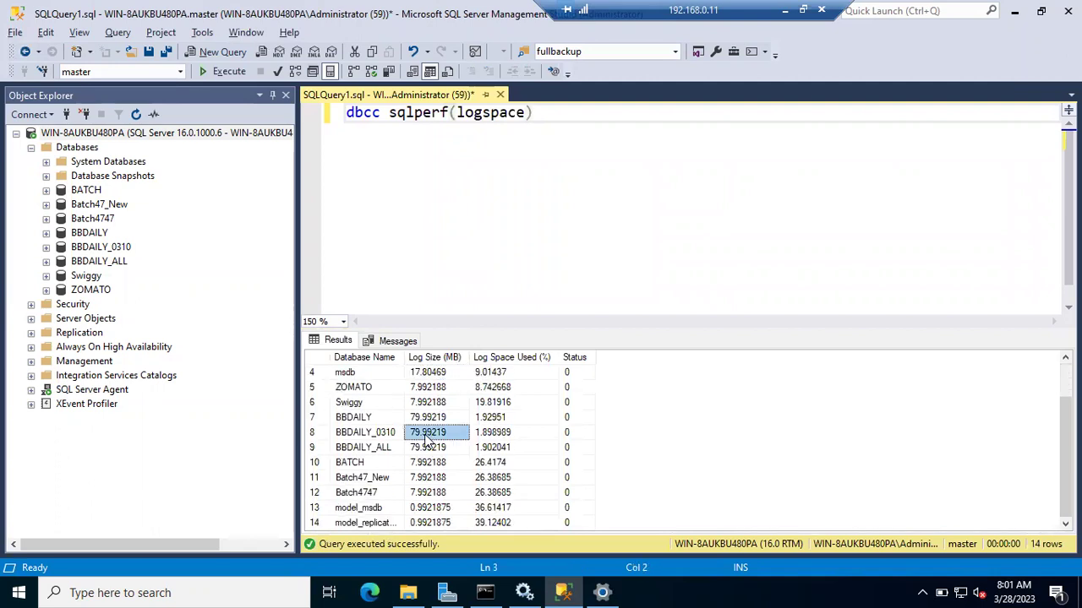